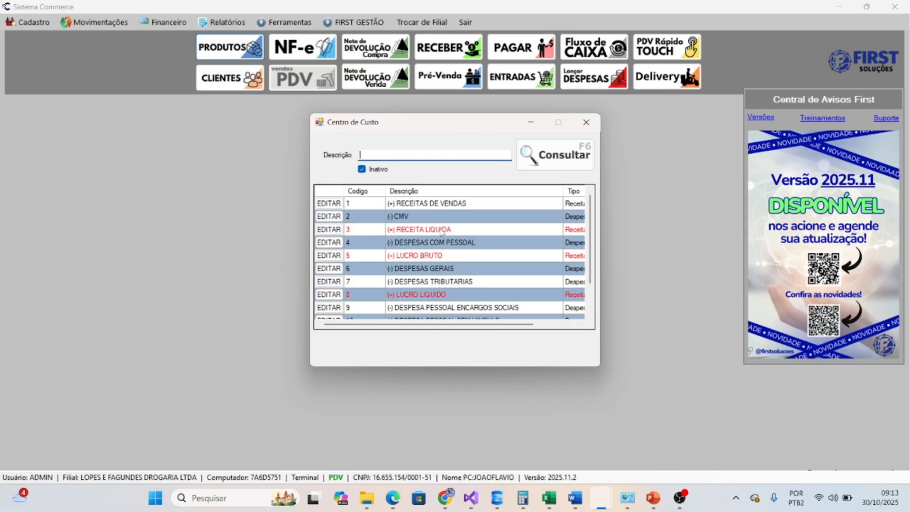
Step: Open the INTERNET account in the Plano de Contas register and check its Centro de Custo options, keeping (-) DESEPESAS FIXAS ADM
left_click(588, 122)
left_click(29, 22)
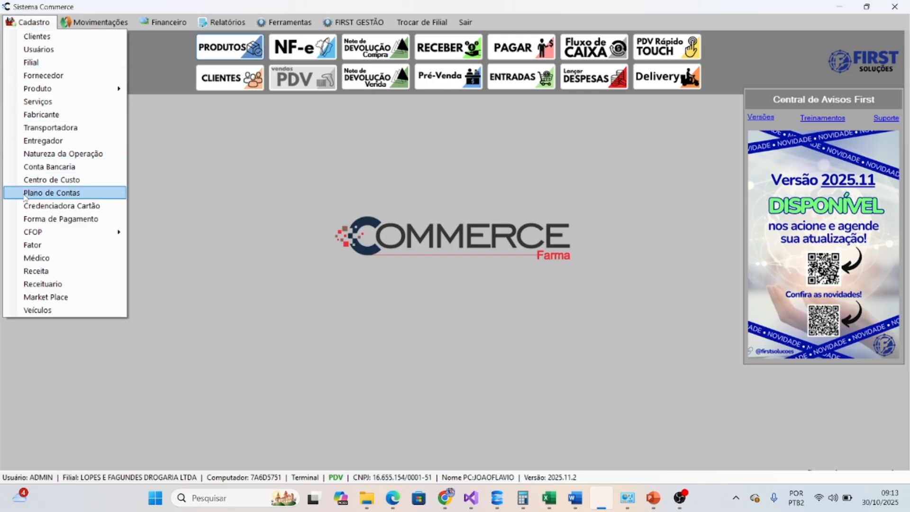
left_click(59, 195)
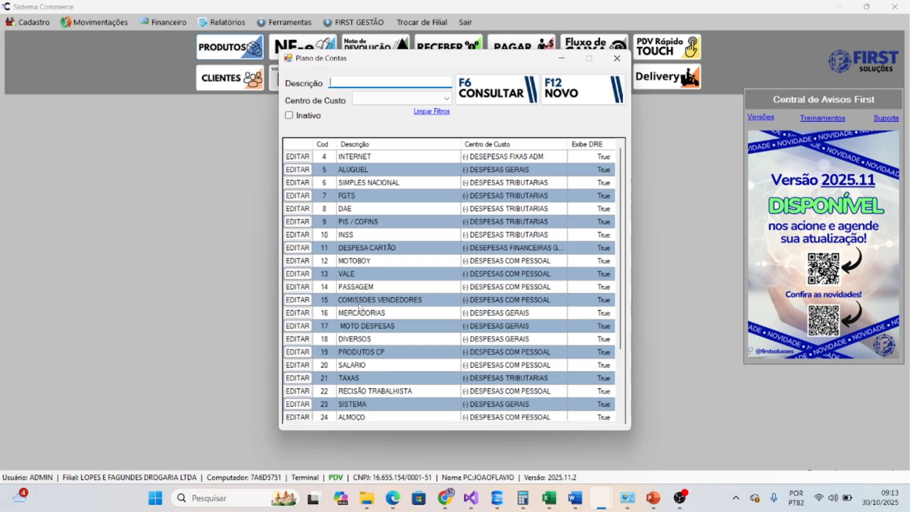
left_click(302, 159)
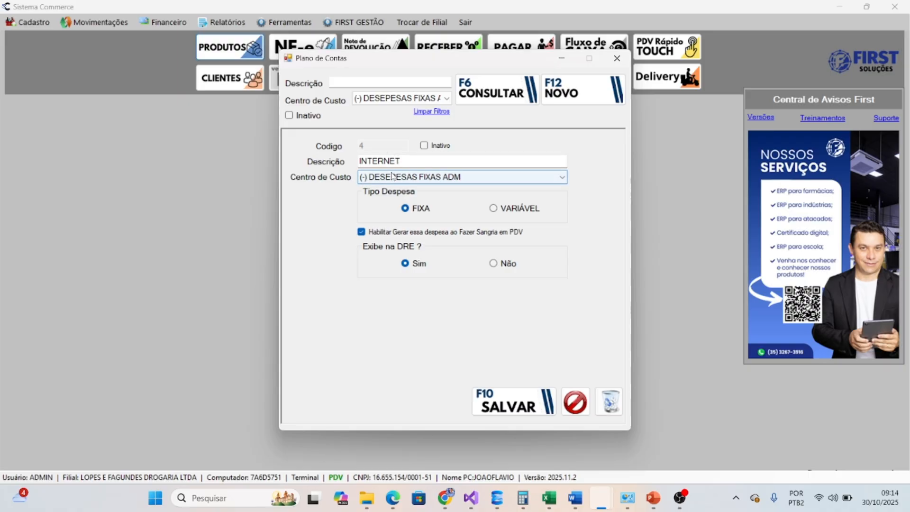
left_click(563, 179)
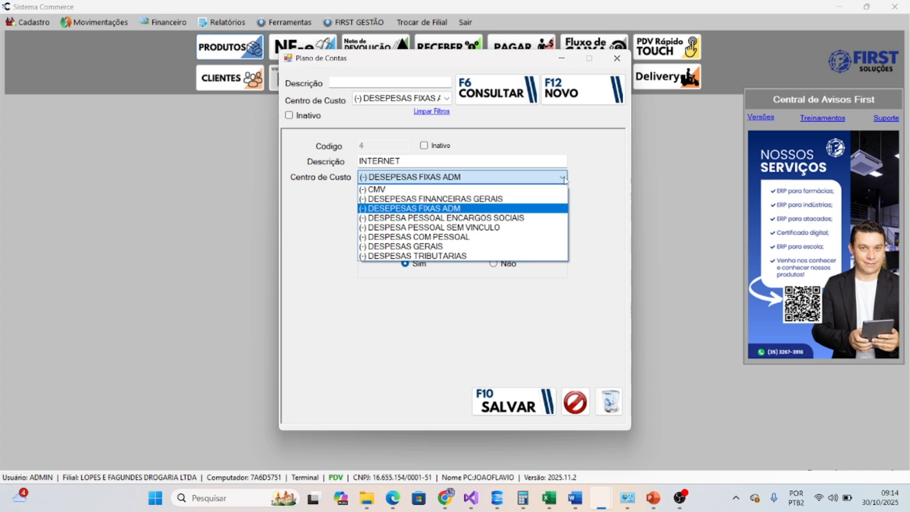
left_click(471, 208)
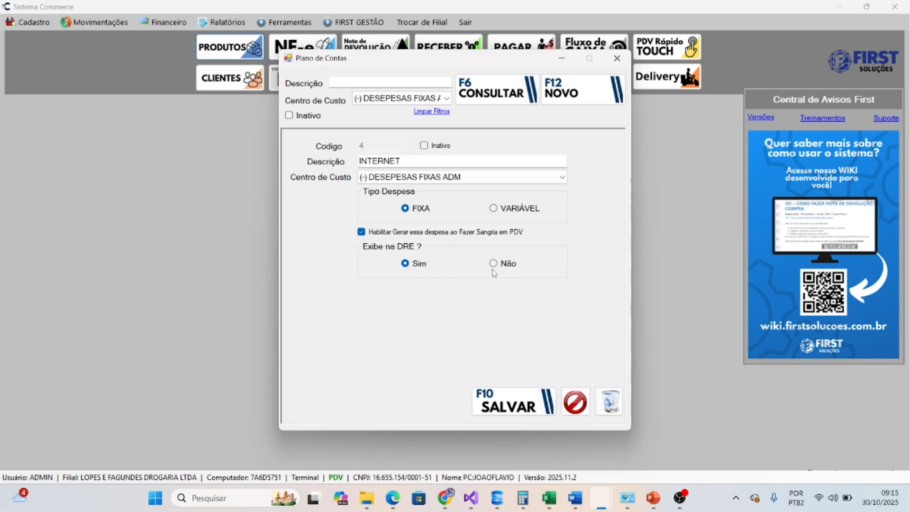
Step: List the accounts sharing the cost centres of INTERNET and INSS, clearing the filters after each, and close Plano de Contas
left_click(481, 100)
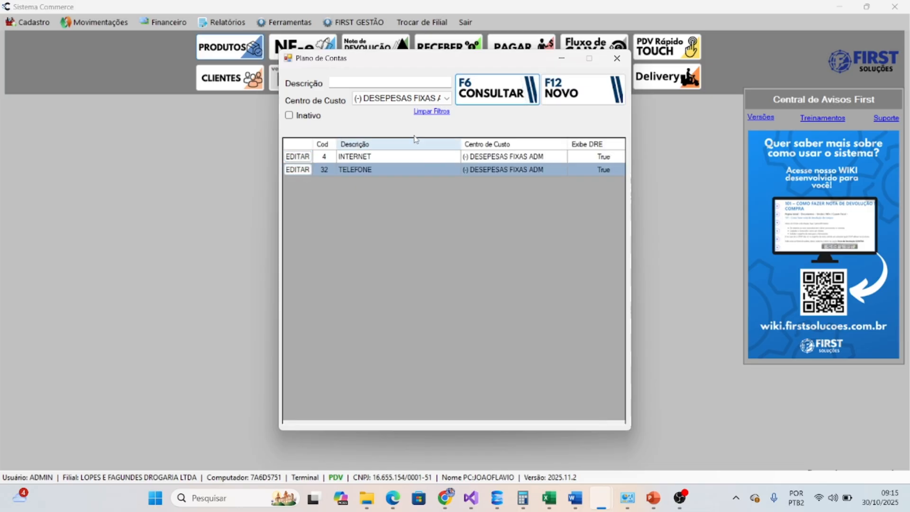
left_click(477, 95)
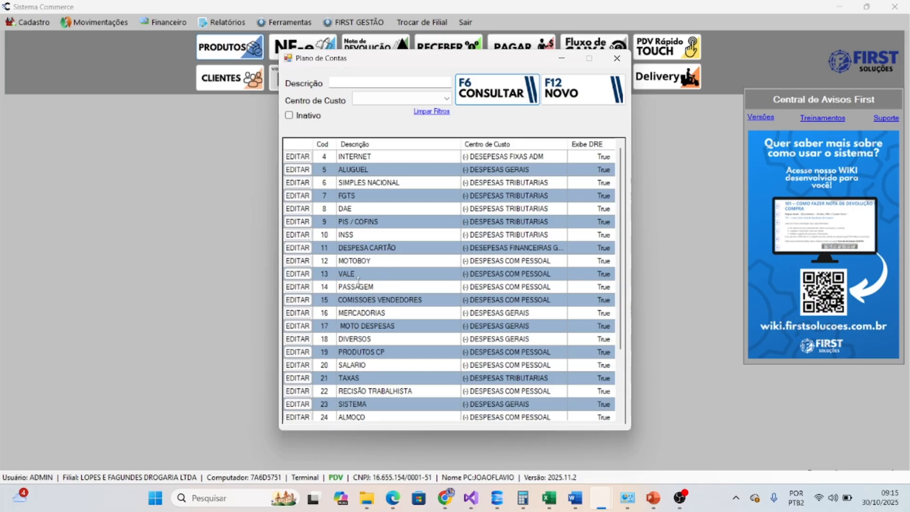
left_click(298, 235)
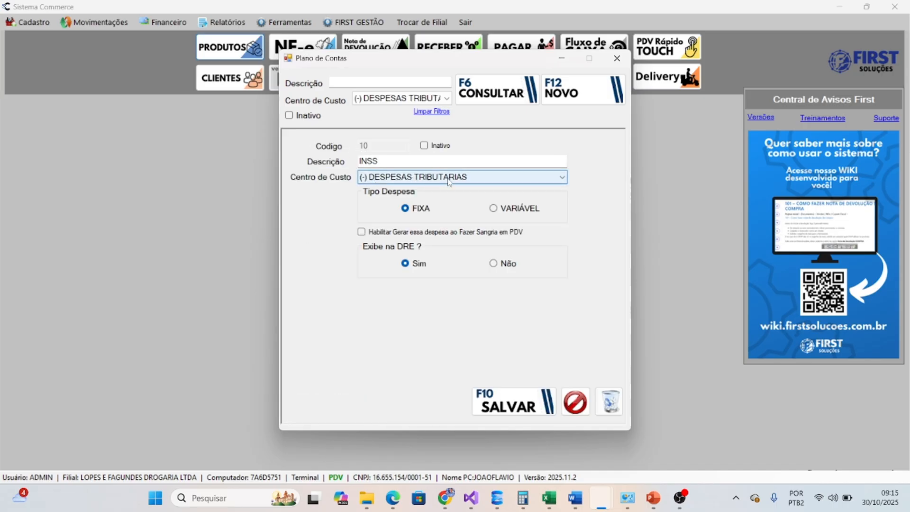
left_click(505, 104)
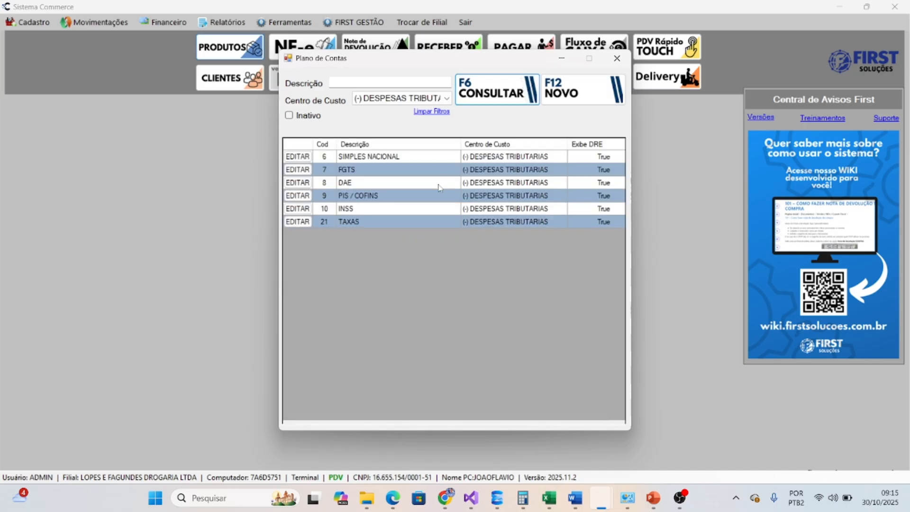
left_click(432, 113)
left_click(491, 96)
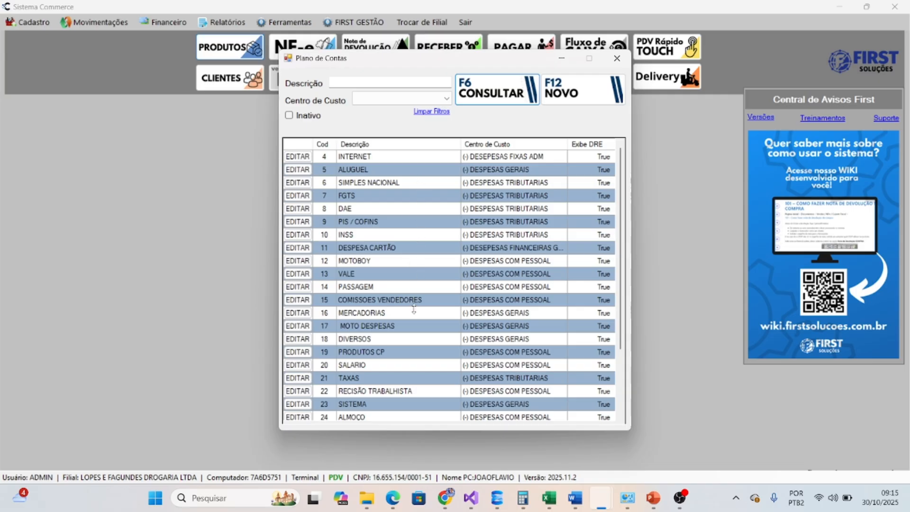
left_click(617, 59)
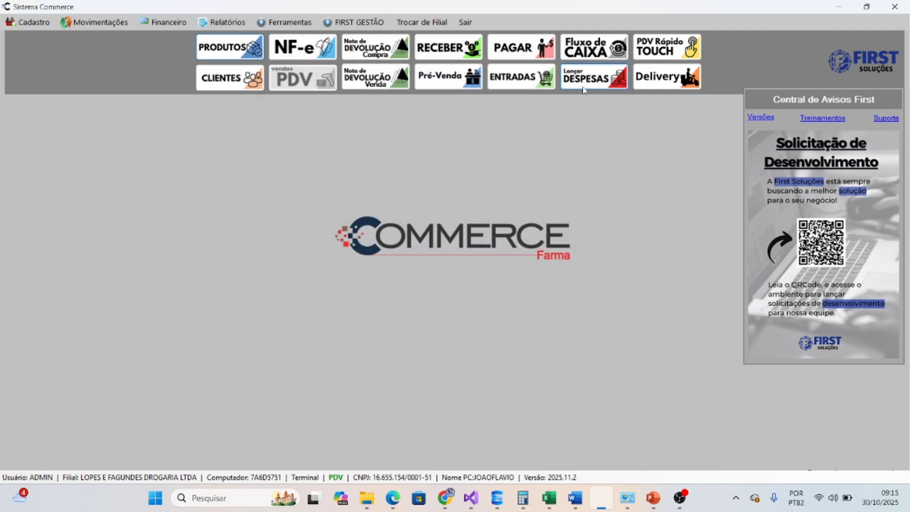
Step: Record a new INTERNET expense of 120,00 with due date 10/10/2025, repeated 12 times
left_click(590, 84)
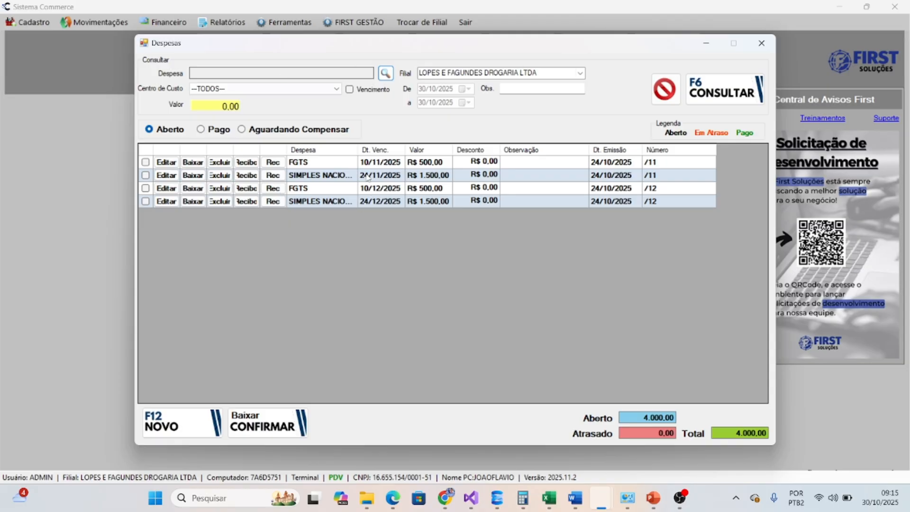
left_click(188, 432)
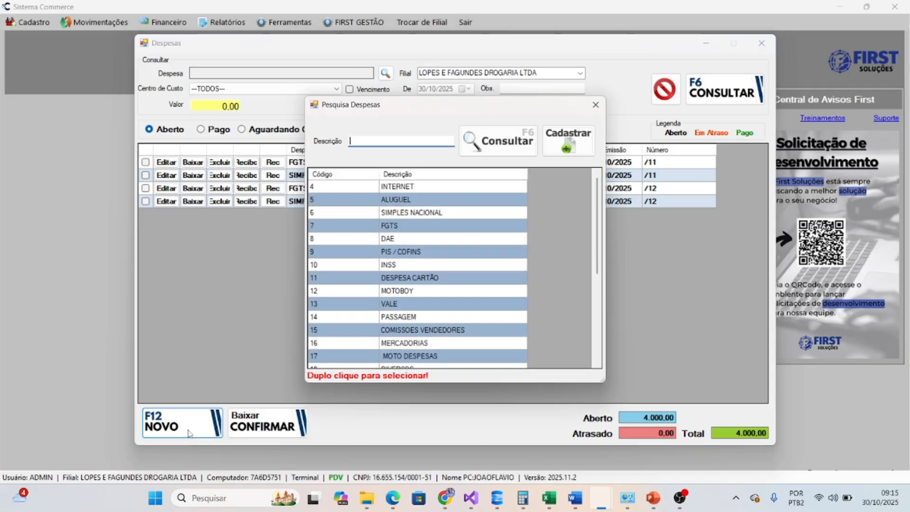
double_click(410, 189)
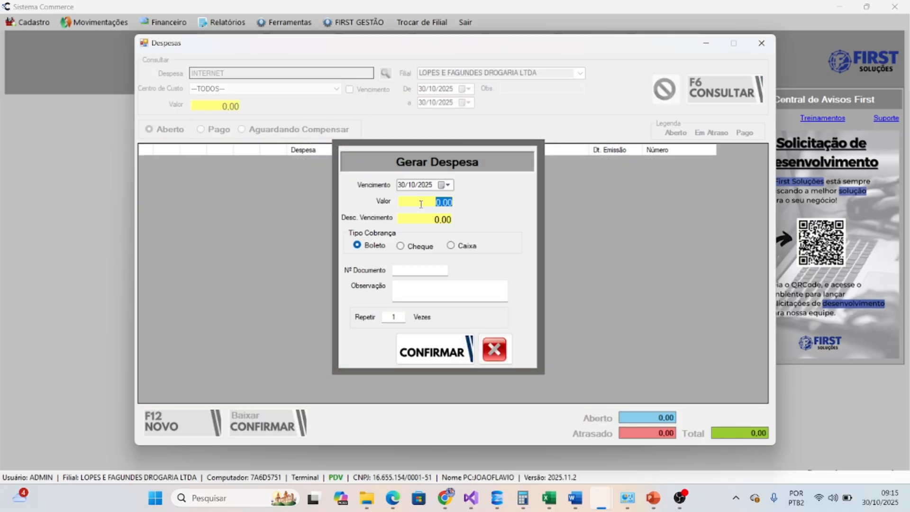
type("120,")
left_click(406, 186)
type("10")
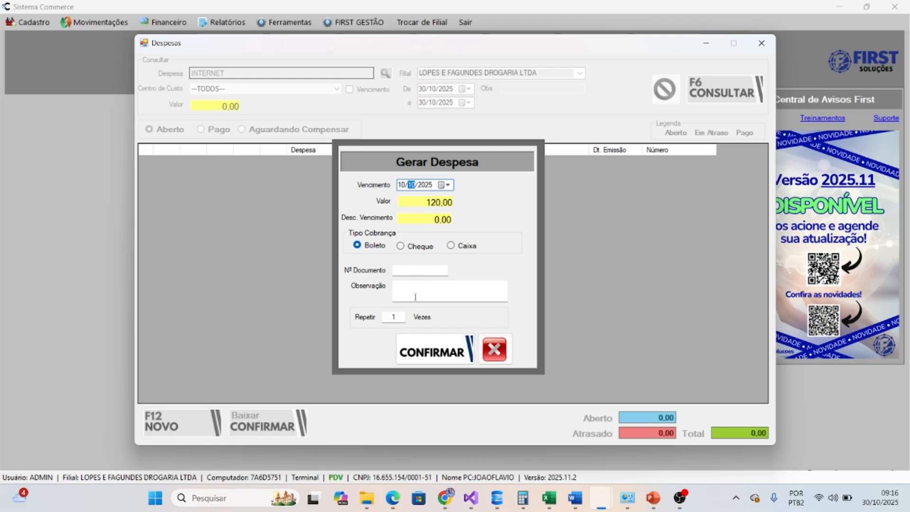
left_click(391, 317)
type("12")
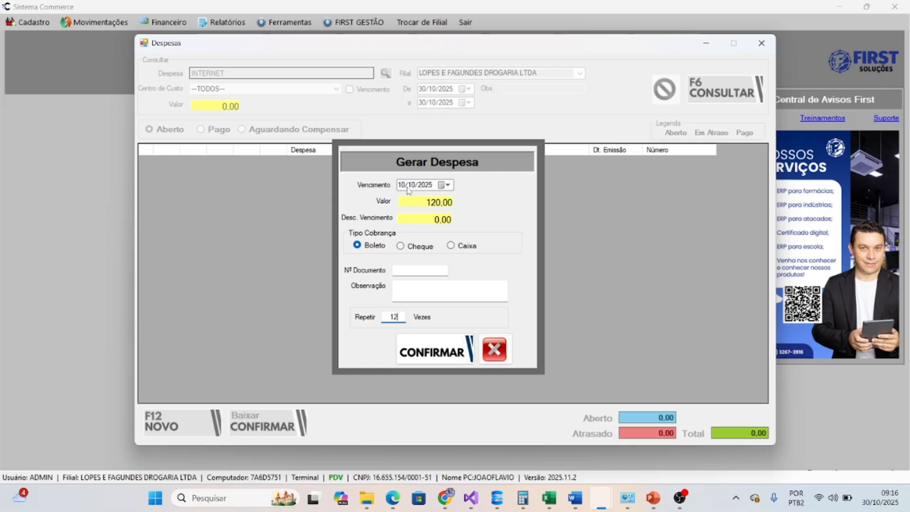
left_click(439, 353)
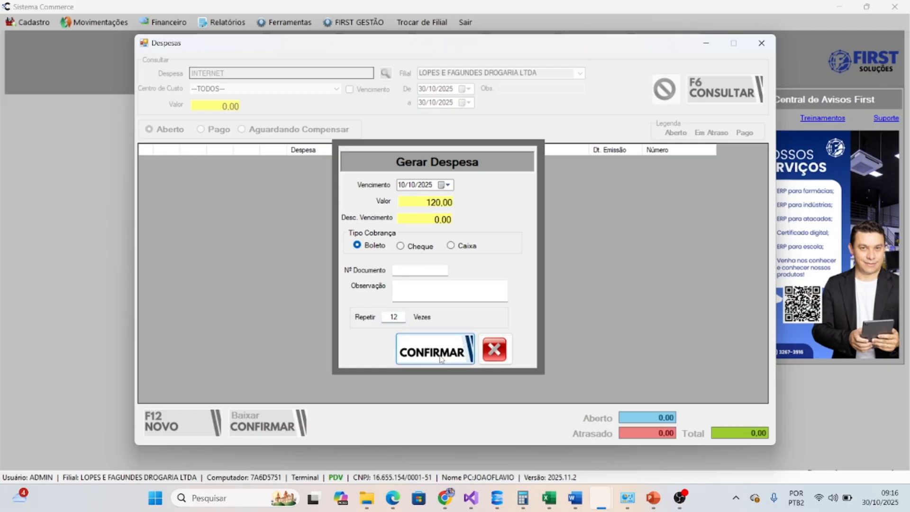
key("Return")
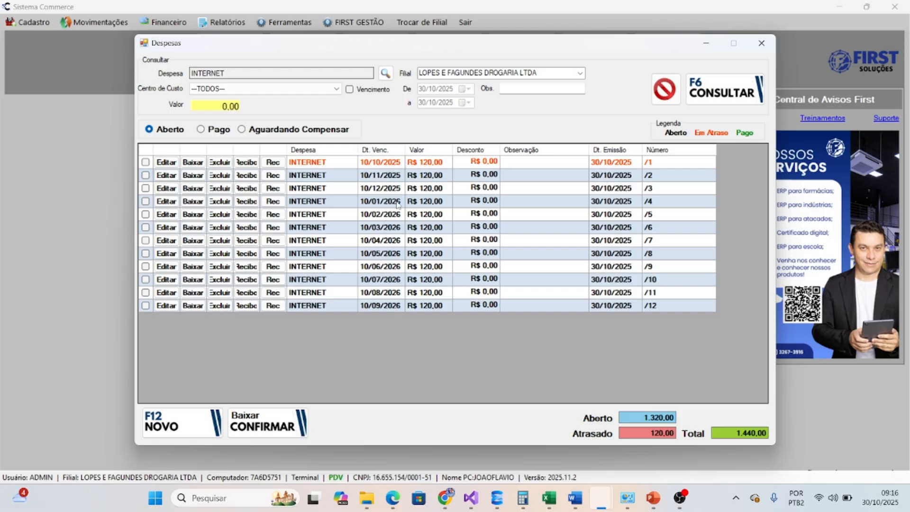
Step: List all open expenses without filters and settle the INTERNET instalment due 10/10/2025, paying with Dinheiro
left_click(665, 94)
left_click(706, 94)
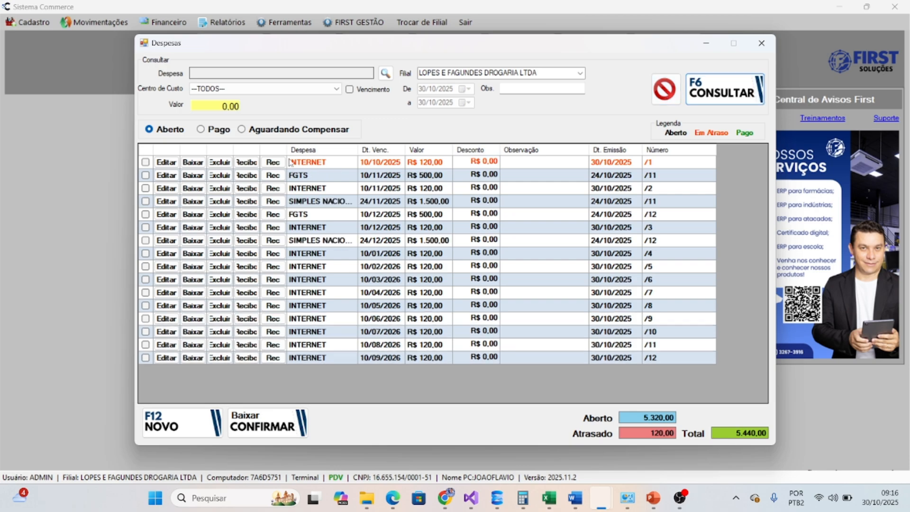
left_click(193, 162)
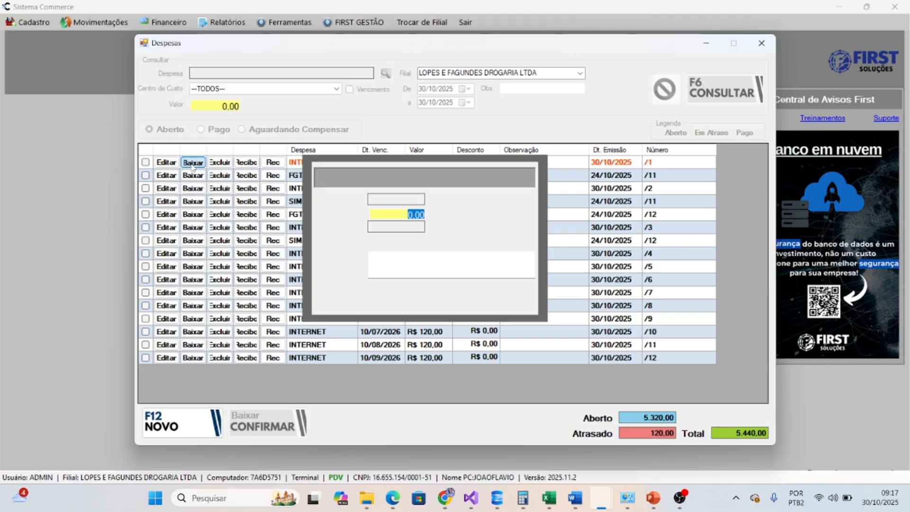
type("1")
key("BackSpace")
left_click(404, 214)
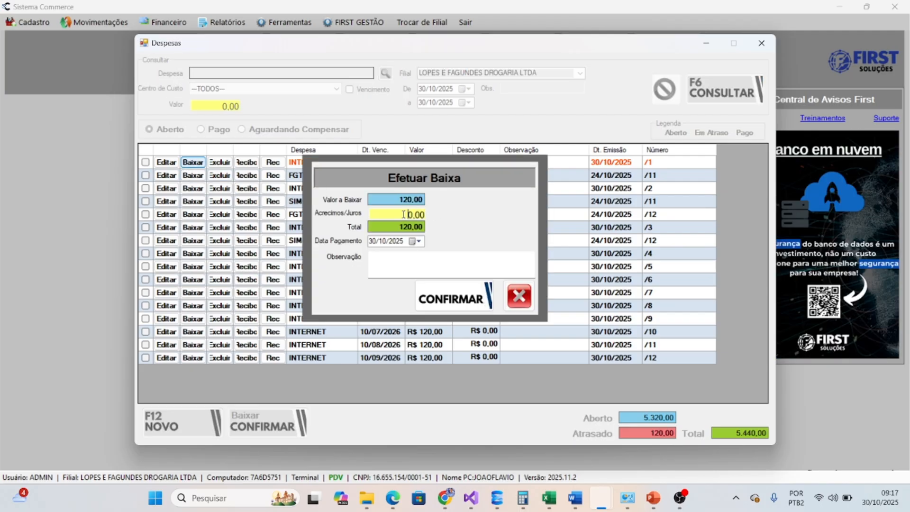
left_click(419, 242)
left_click(453, 316)
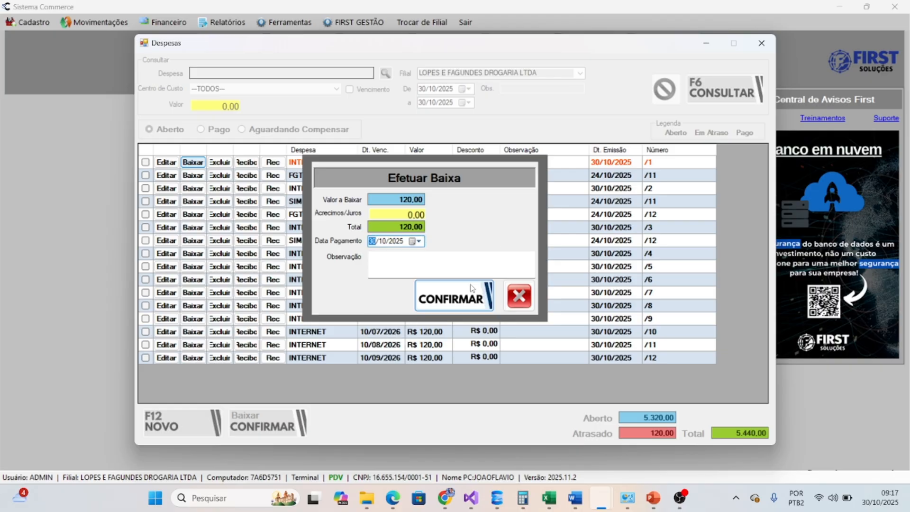
left_click(454, 296)
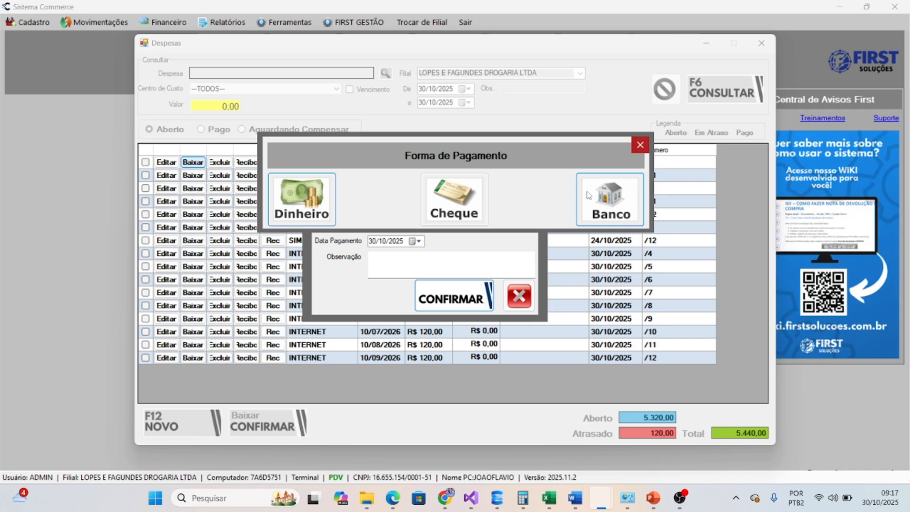
left_click(298, 199)
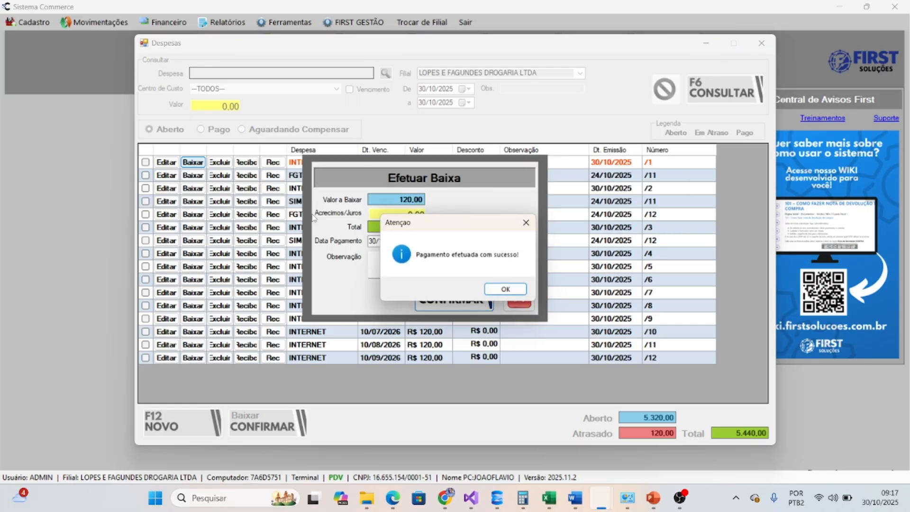
left_click(508, 292)
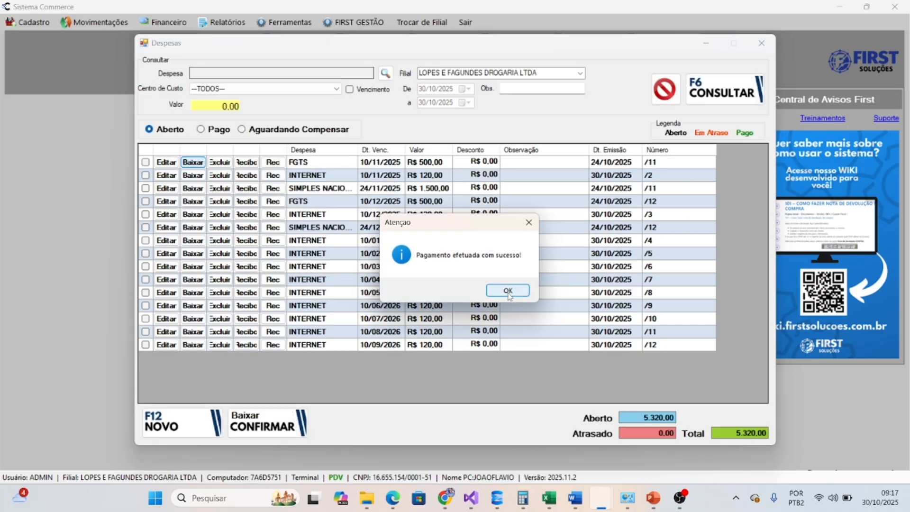
left_click(508, 292)
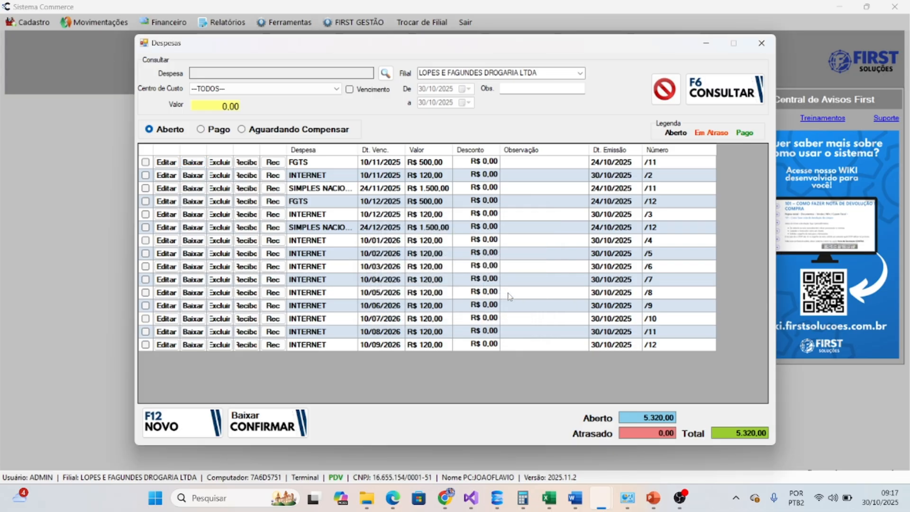
left_click(762, 43)
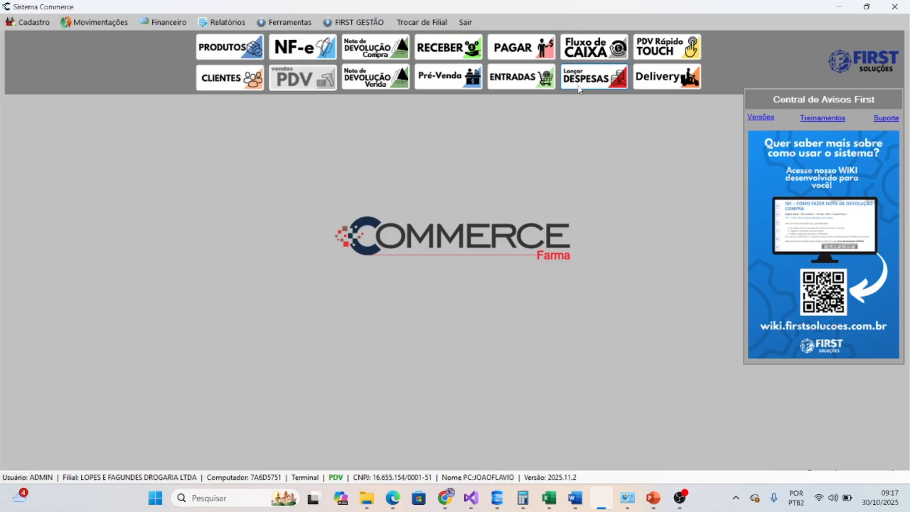
Step: Run the DRE report for 01/01/2025 to 30/10/2025 with both CMV and revenue by Competência
left_click(226, 22)
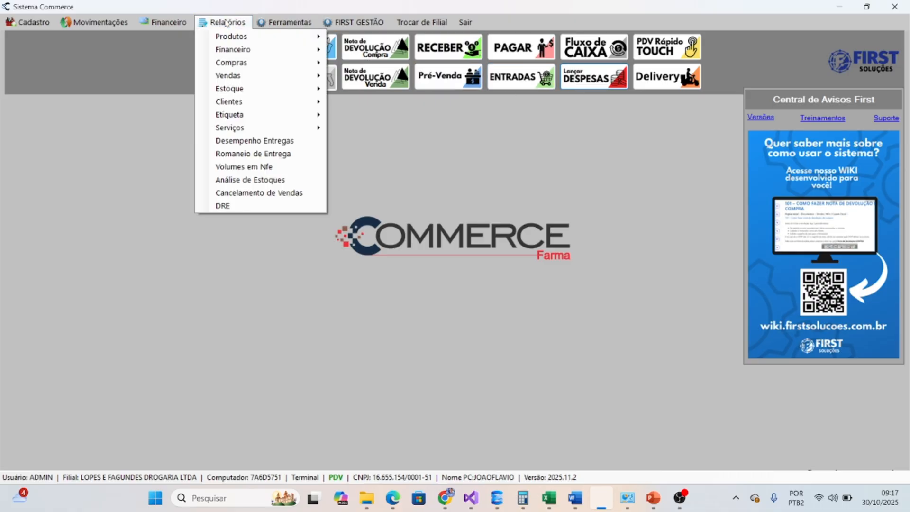
left_click(223, 206)
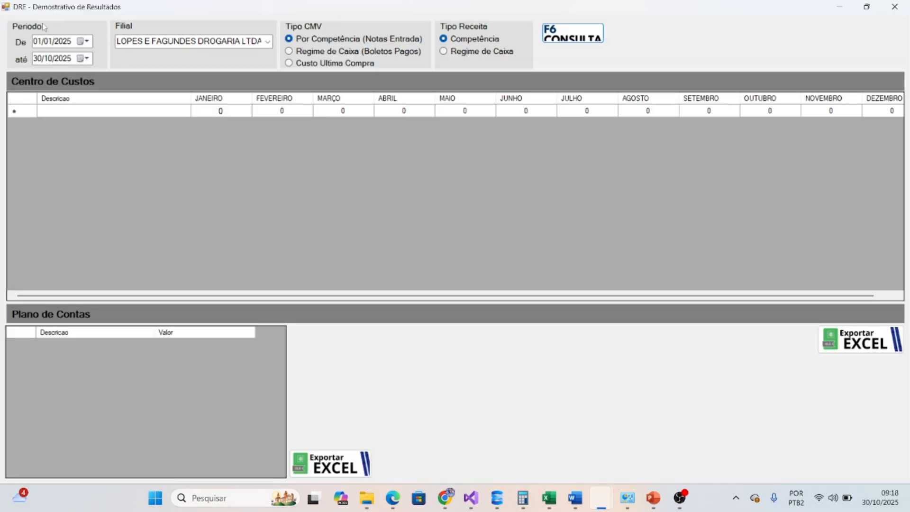
left_click(576, 29)
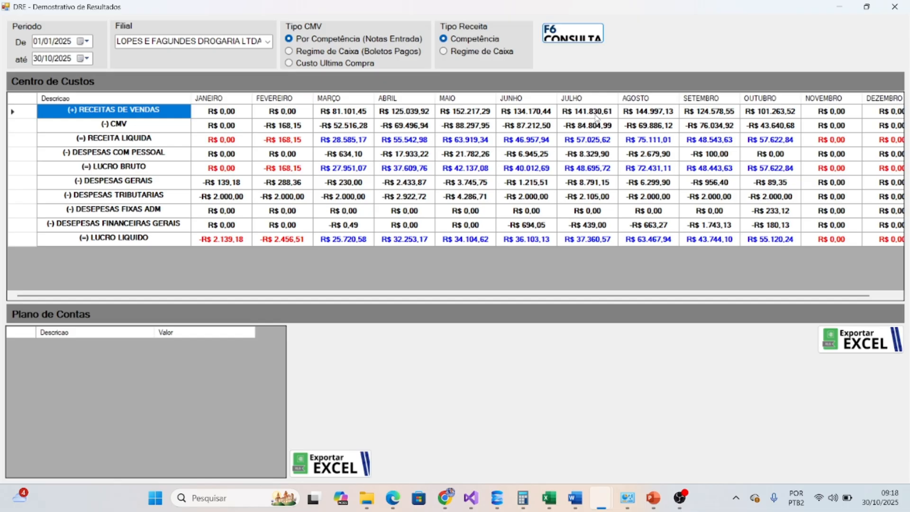
Step: Examine the October account breakdown behind RECEITAS DE VENDAS and CMV in the DRE
left_click(21, 113)
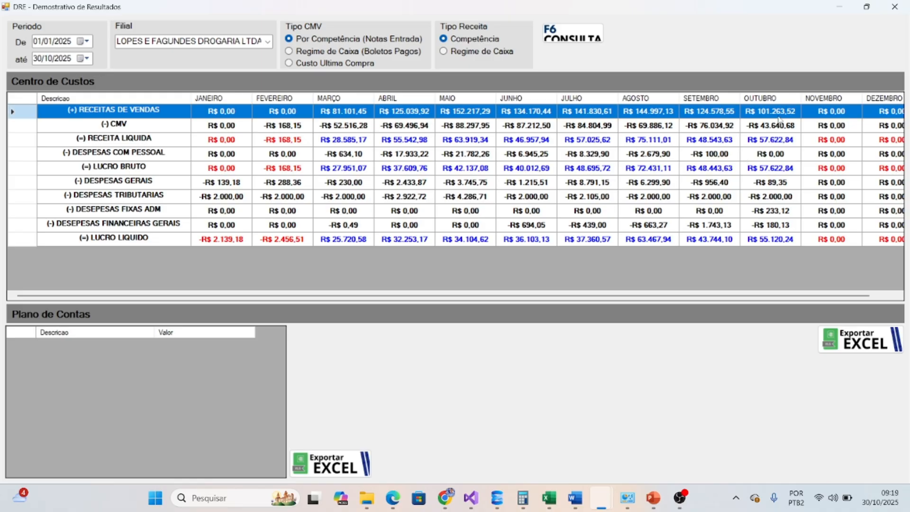
left_click(756, 113)
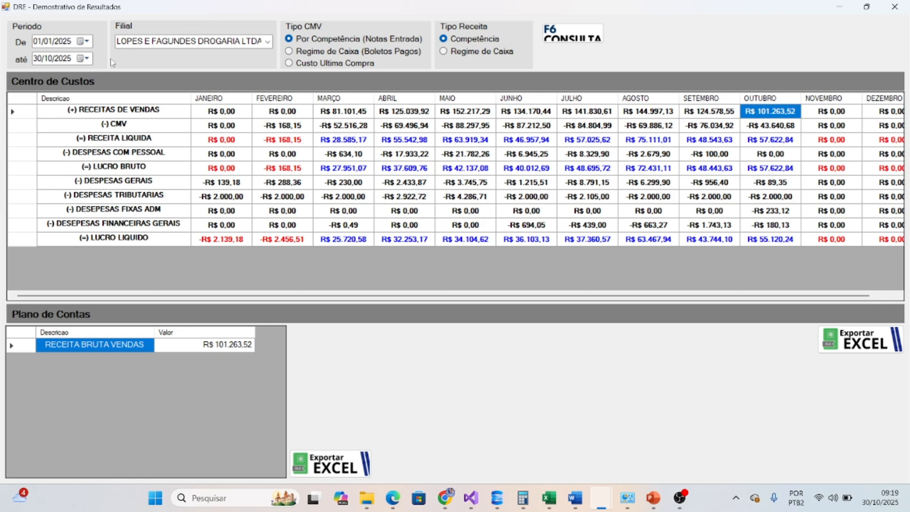
left_click(22, 129)
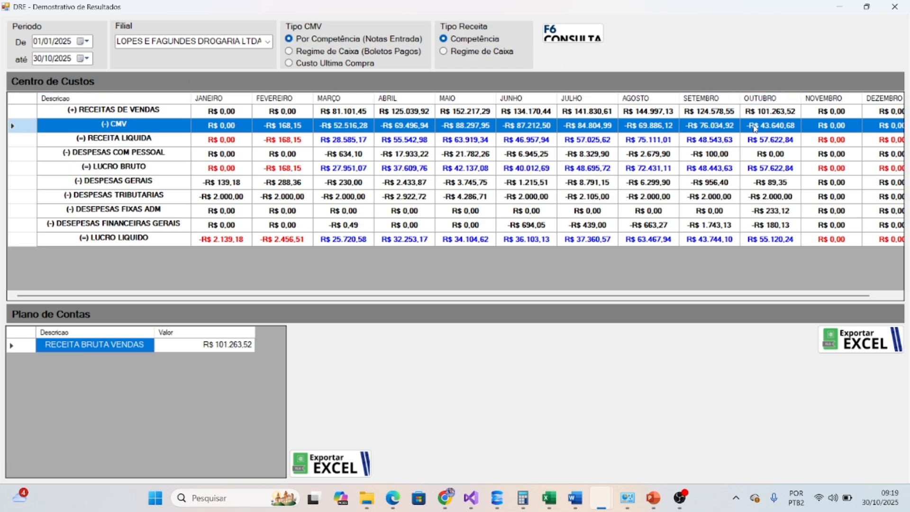
left_click(771, 127)
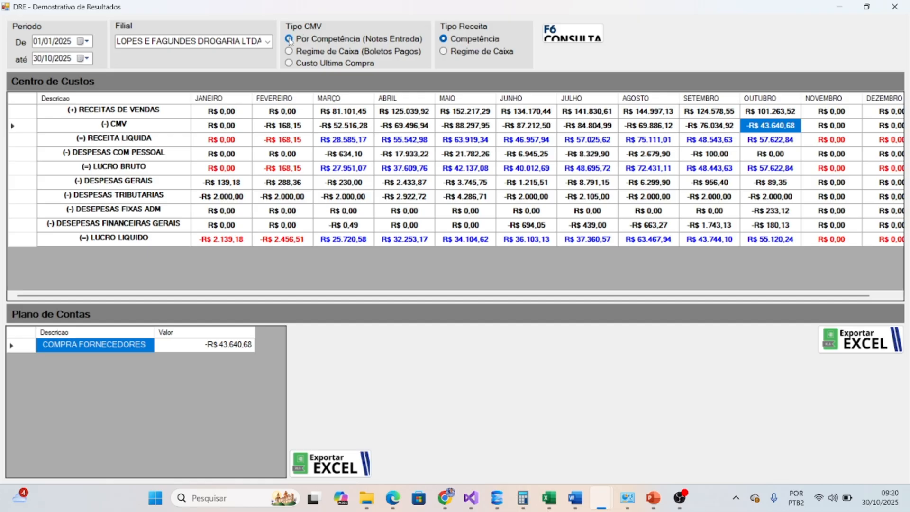
left_click(769, 112)
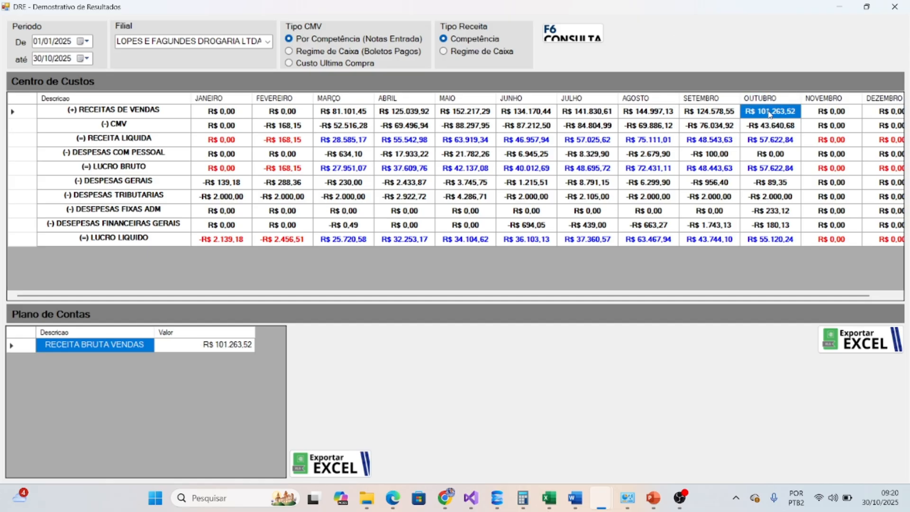
Step: Examine the October CMV breakdown against the RECEITA LIQUIDA row in the DRE
left_click(768, 127)
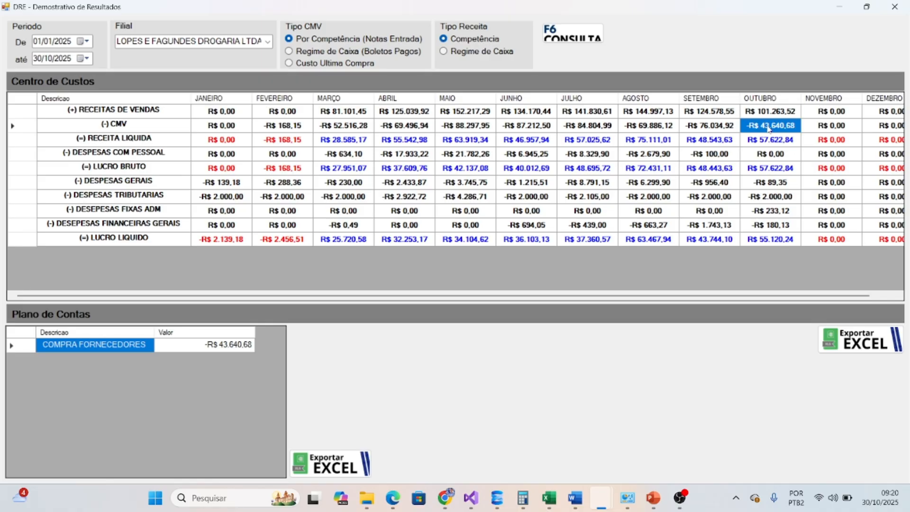
left_click(767, 141)
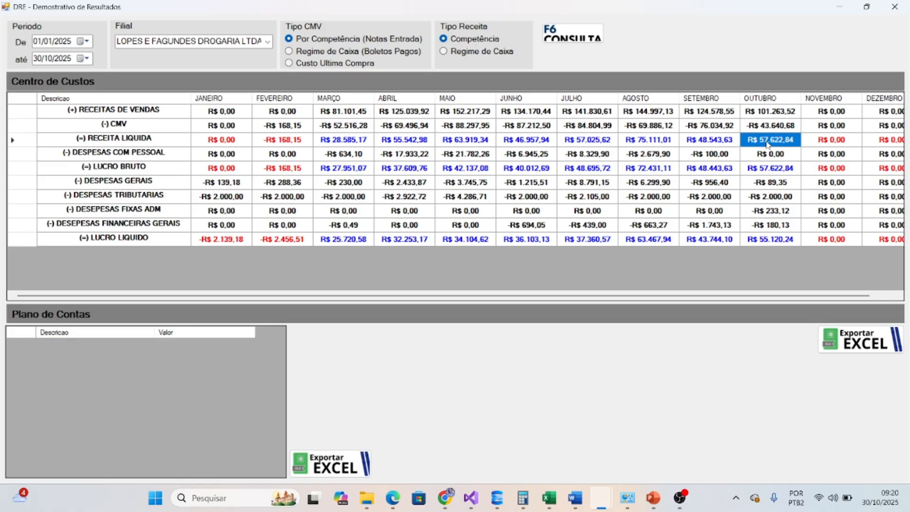
left_click(32, 142)
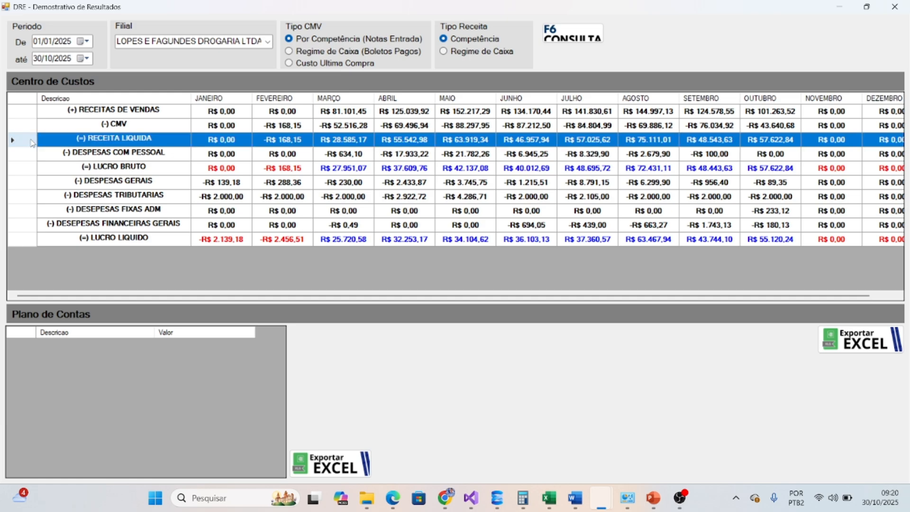
left_click(758, 126)
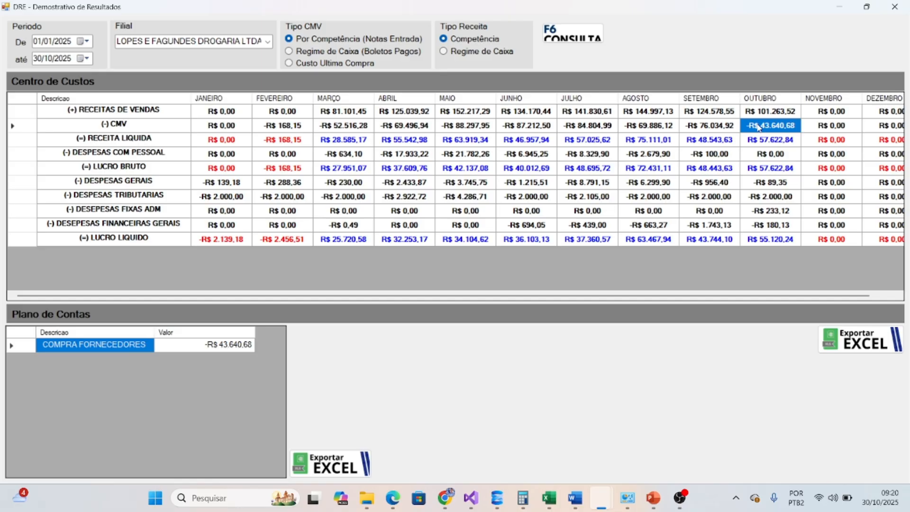
Step: Rerun the DRE with CMV by Regime de Caixa (Boletos Pagos) and inspect the October and September CMV breakdowns
left_click(289, 52)
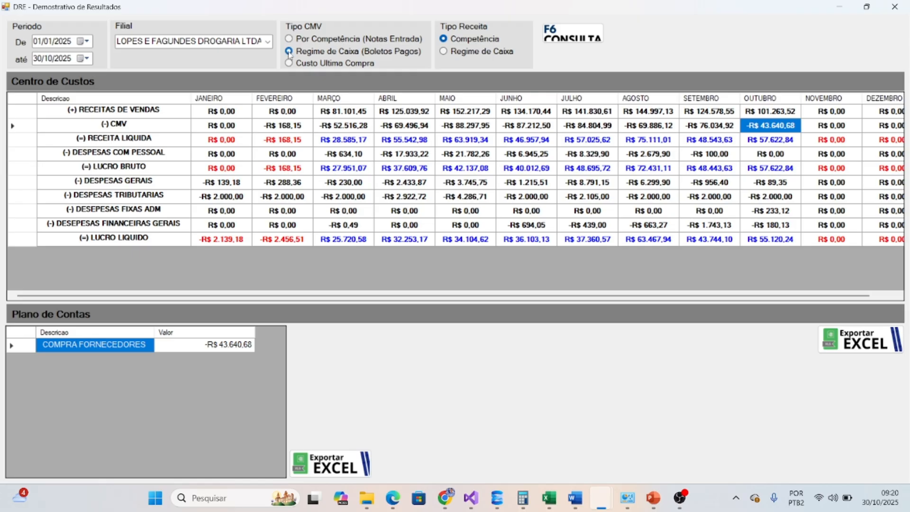
left_click(568, 38)
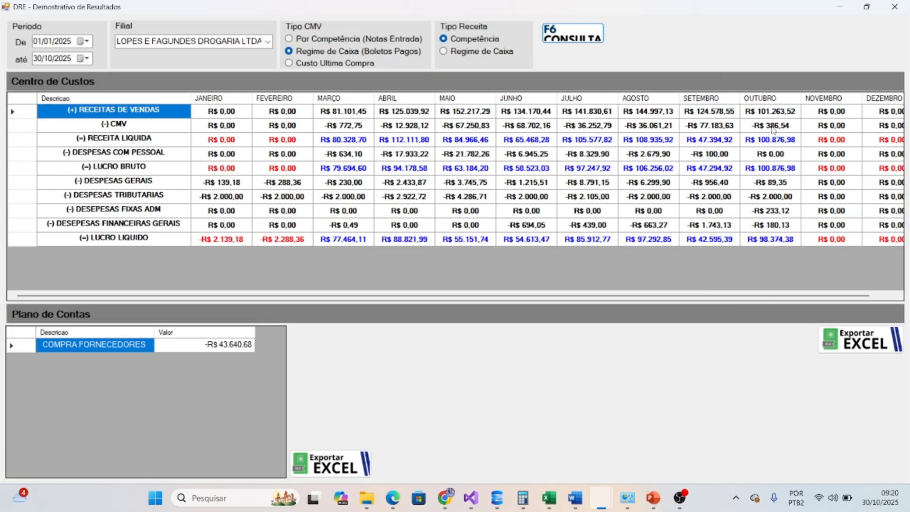
left_click(773, 127)
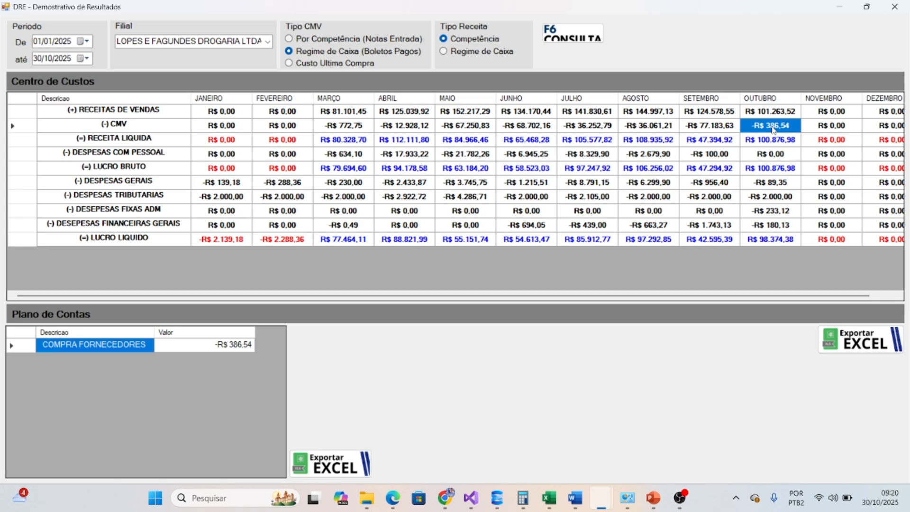
left_click(693, 128)
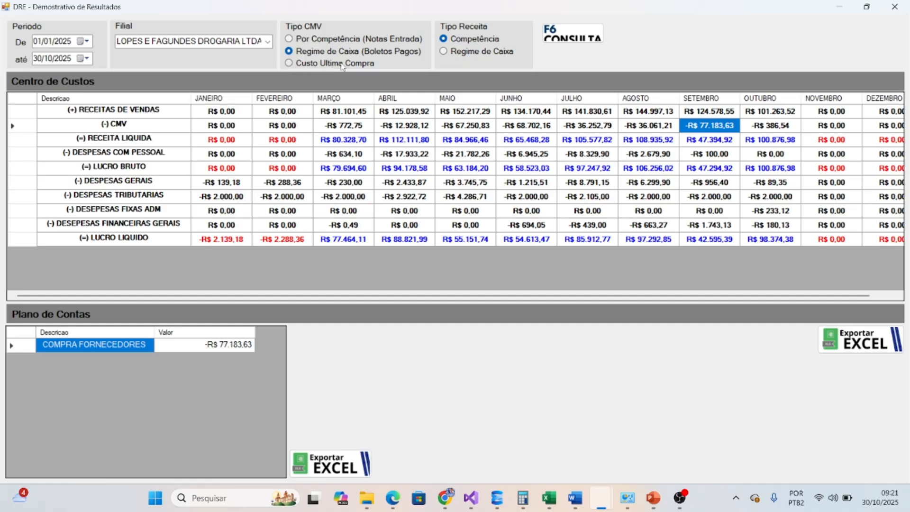
Step: Rerun the DRE with CMV by Custo Ultima Compra and inspect the September CMV breakdown
left_click(289, 64)
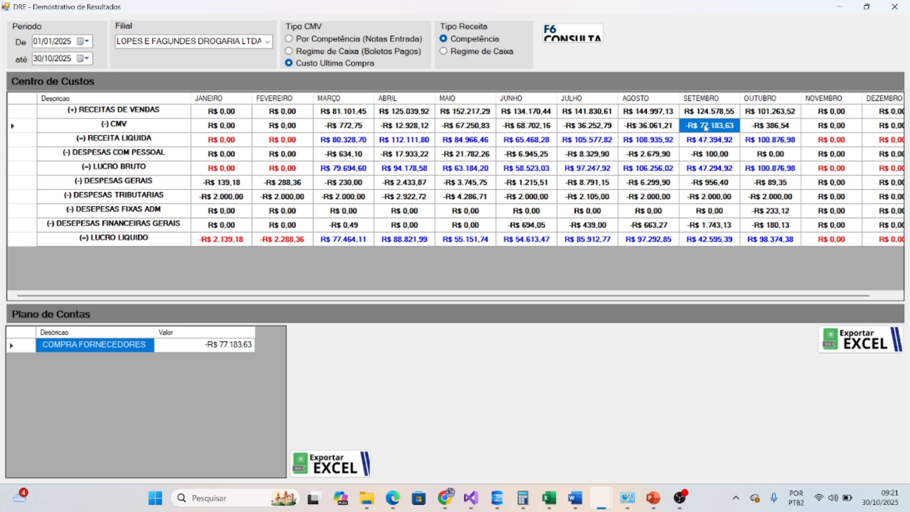
left_click(572, 40)
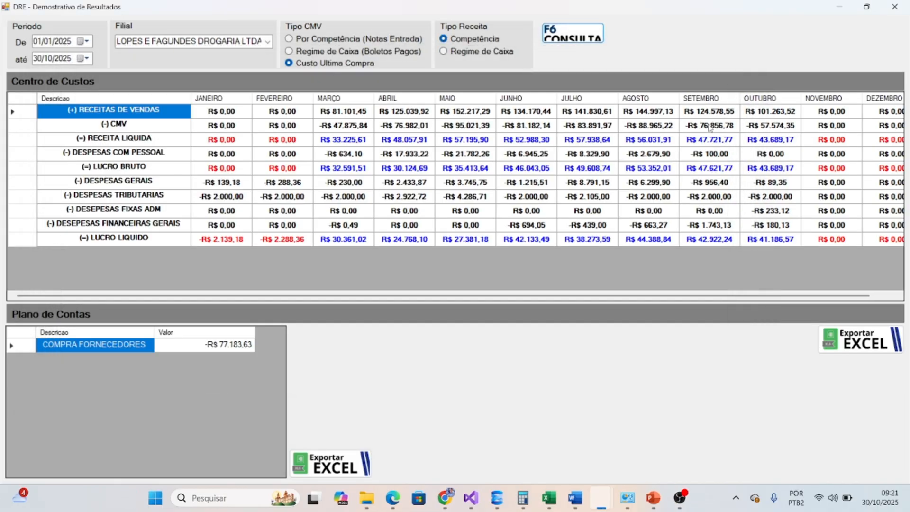
left_click(709, 126)
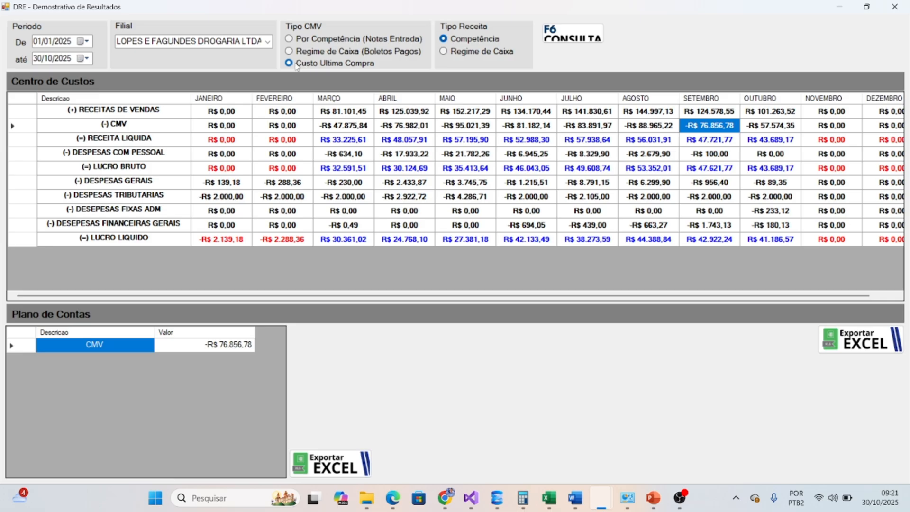
Step: Compare RECEITAS DE VENDAS for September and October with the October CMV and the whole CMV row
left_click(702, 112)
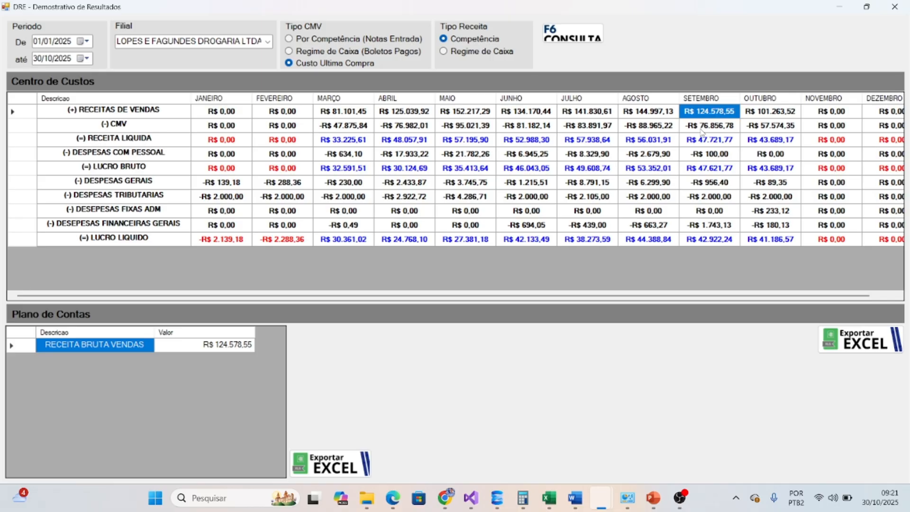
left_click(773, 113)
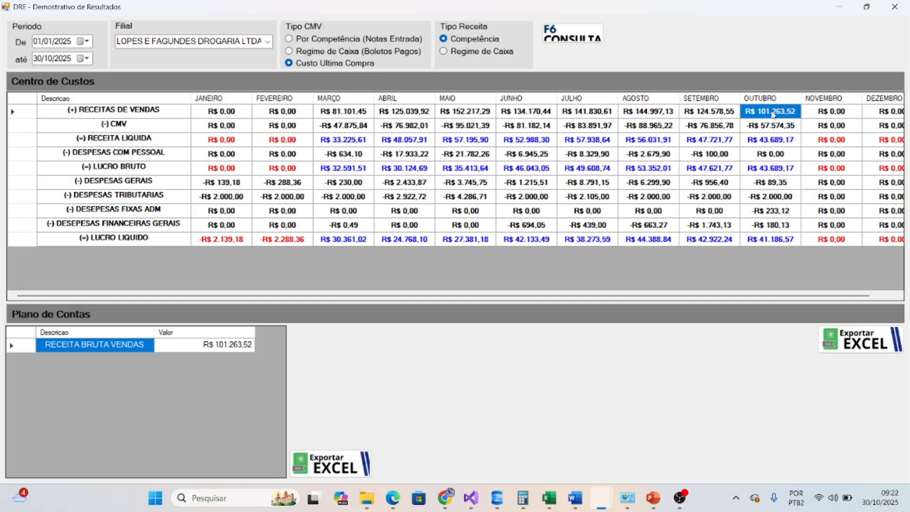
left_click(768, 128)
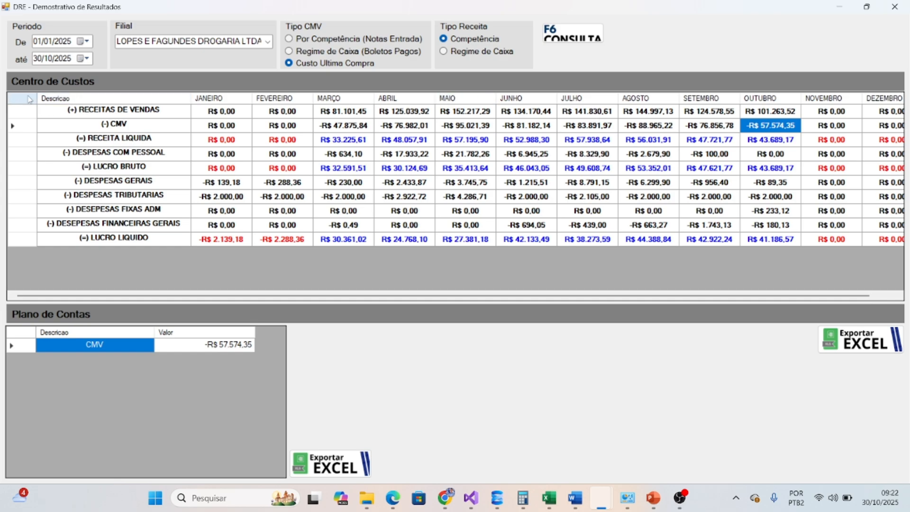
left_click(20, 126)
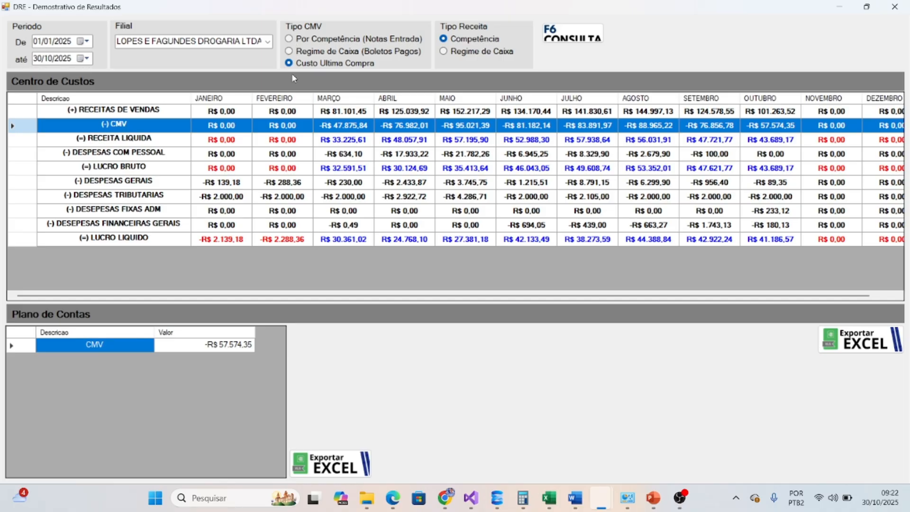
Step: Switch the CMV type back to Regime de Caixa (Boletos Pagos), rerun the DRE and check September's CMV breakdown
left_click(318, 44)
left_click(299, 55)
left_click(554, 29)
left_click(691, 126)
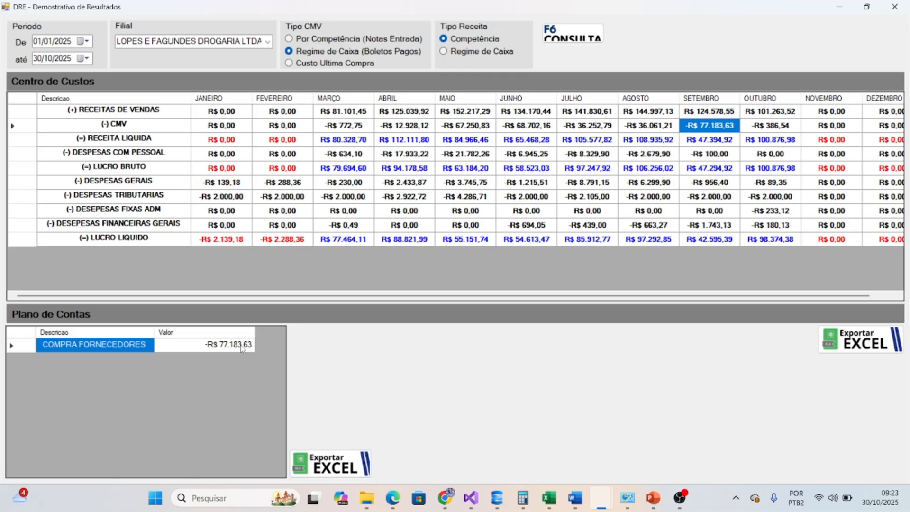
Step: Return the CMV type to Custo Ultima Compra and rerun the DRE with revenue by Competência
left_click(355, 62)
left_click(566, 34)
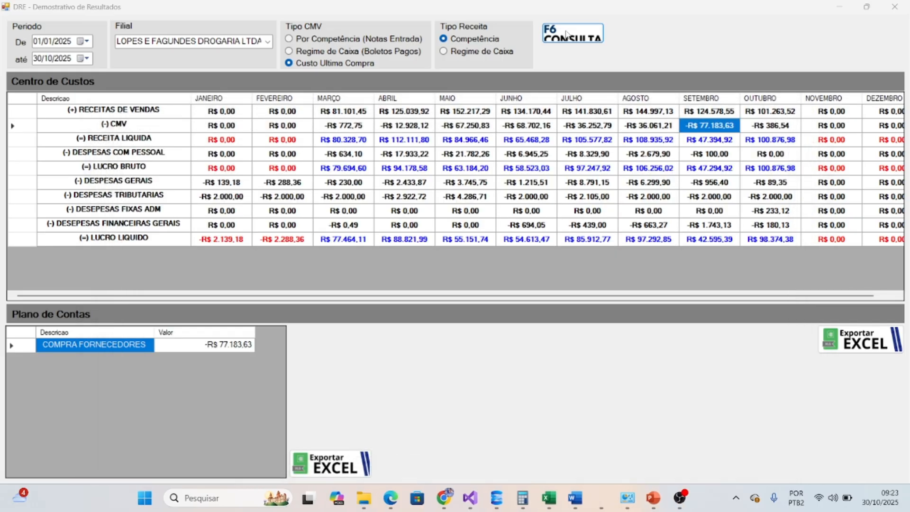
left_click(566, 33)
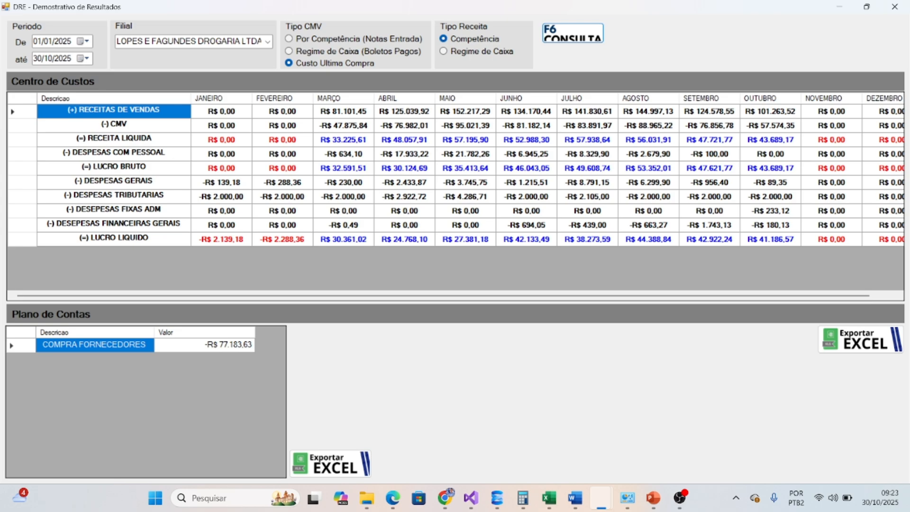
Step: Rerun the DRE with the revenue type set to Regime de Caixa and inspect September's RECEITAS DE VENDAS breakdown
left_click(20, 112)
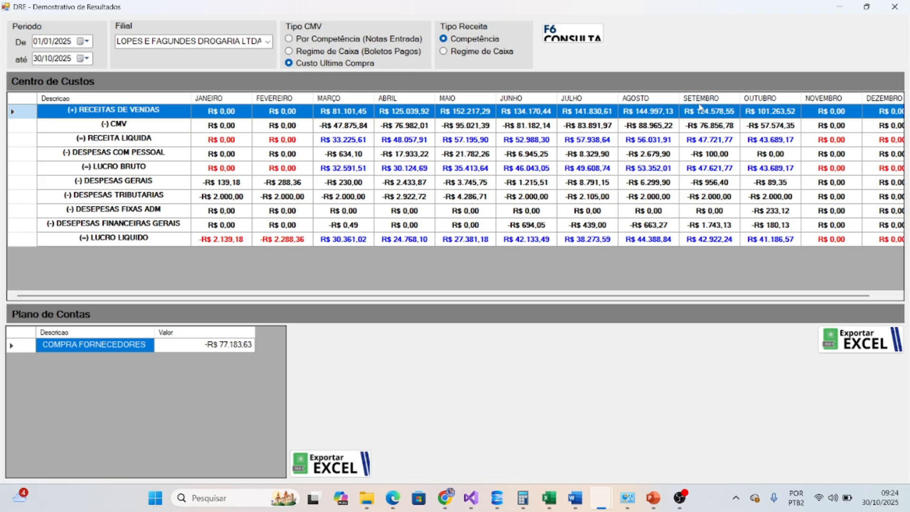
left_click(444, 52)
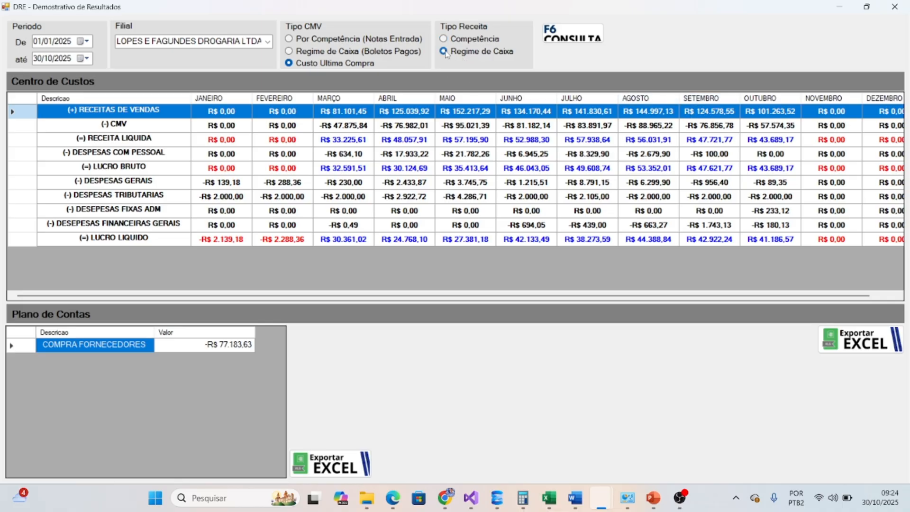
left_click(568, 36)
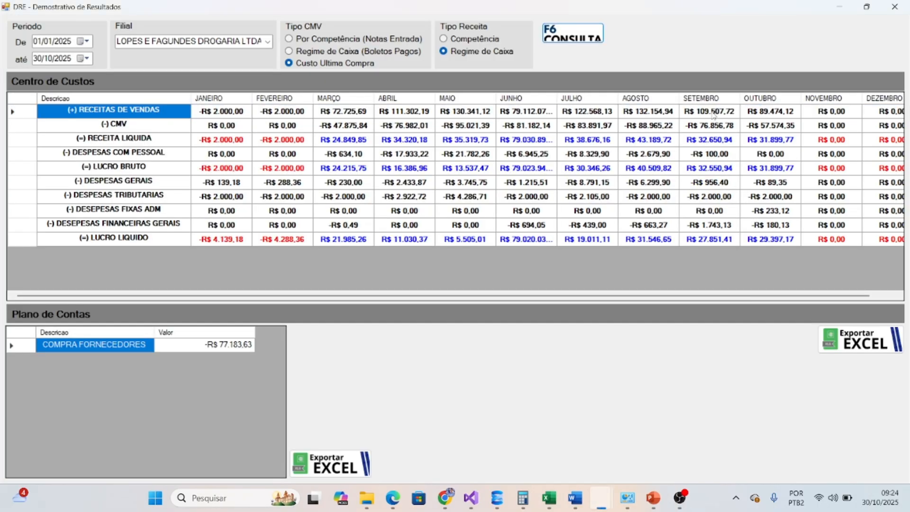
left_click(712, 112)
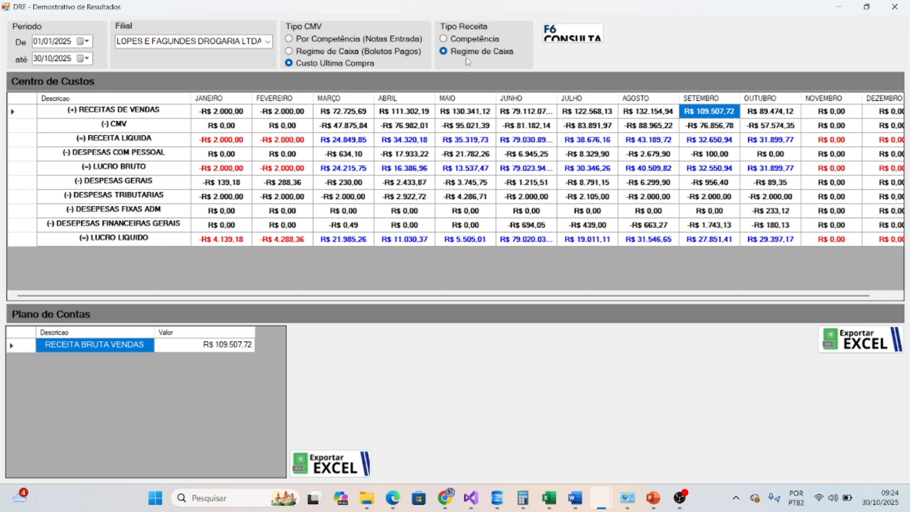
Step: Set the revenue type back to Competência and rerun the DRE, keeping CMV by Custo Ultima Compra
left_click(471, 43)
left_click(473, 52)
left_click(467, 42)
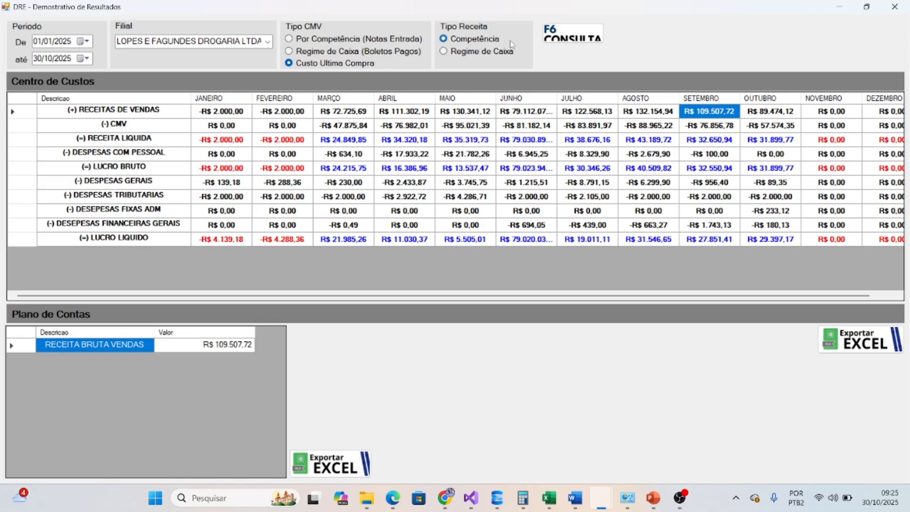
left_click(585, 41)
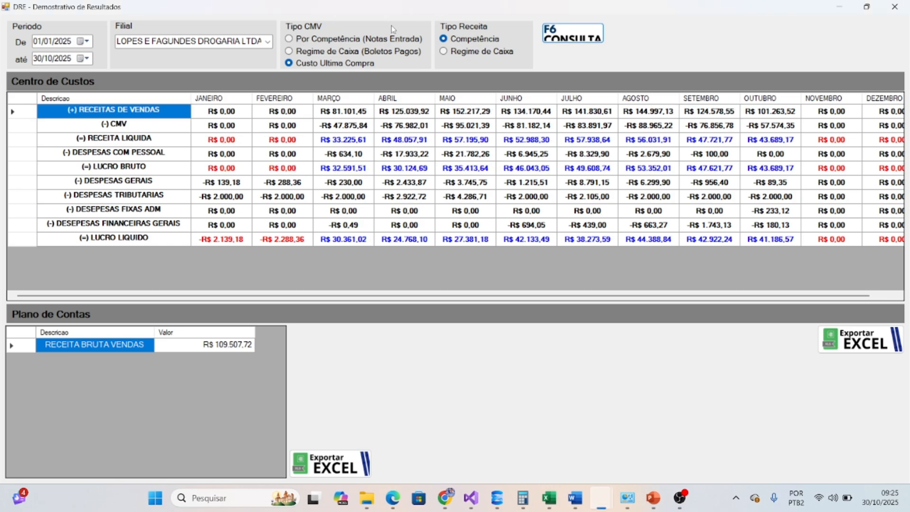
Step: Highlight the RECEITAS DE VENDAS and CMV rows together, followed by the RECEITA LIQUIDA row derived from them
left_click(31, 117)
left_click(29, 129, "shift")
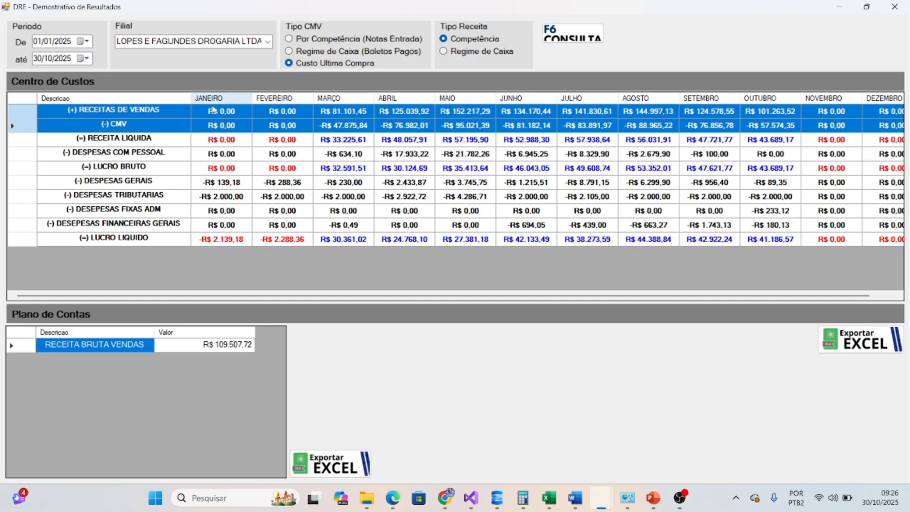
left_click(23, 141)
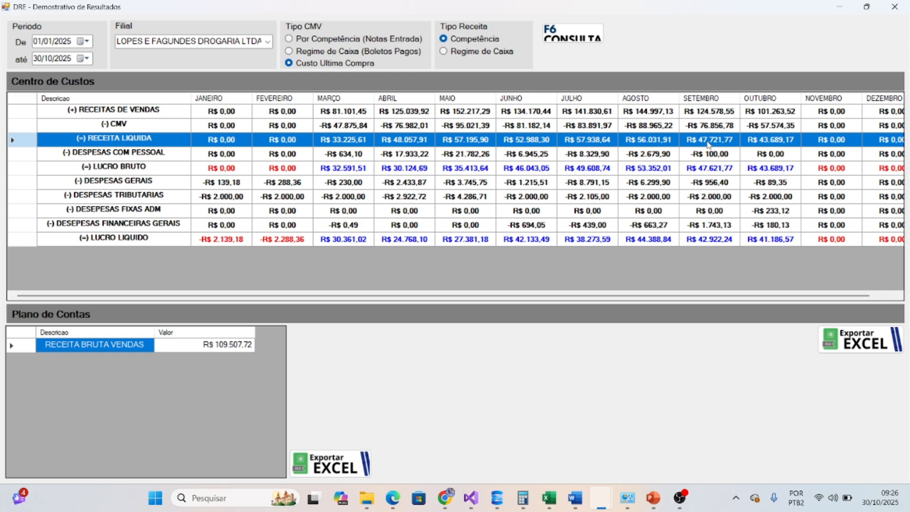
Step: Review RECEITA LIQUIDA, DESPESAS COM PESSOAL and LUCRO BRUTO, opening the August account breakdown of DESPESAS COM PESSOAL
left_click(26, 158)
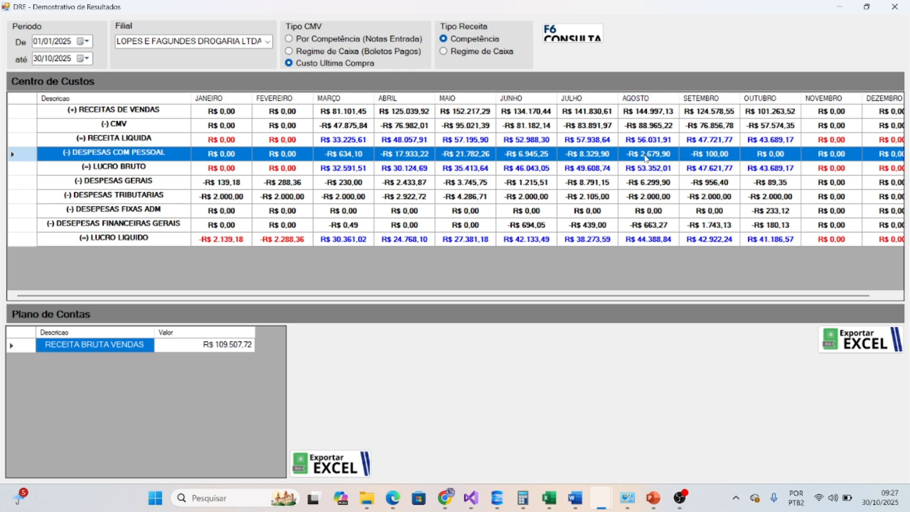
left_click(645, 140)
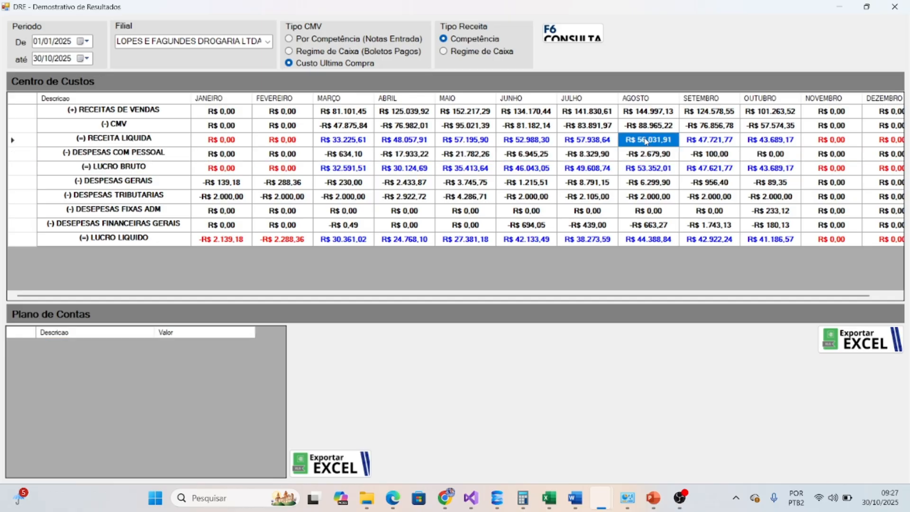
left_click(20, 144)
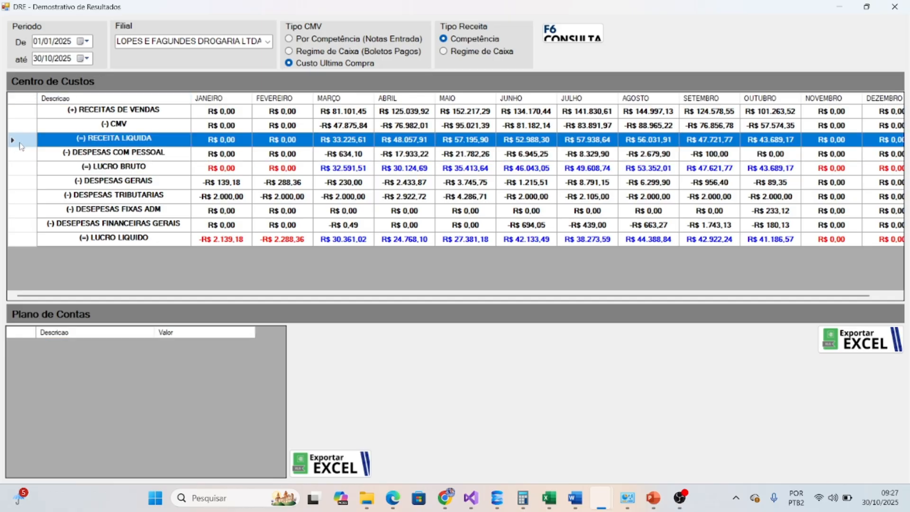
left_click(21, 156)
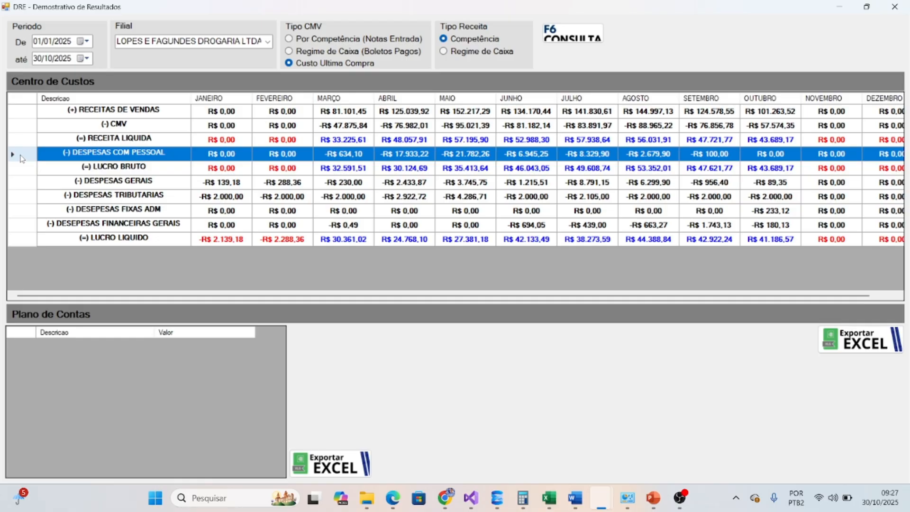
left_click(21, 169)
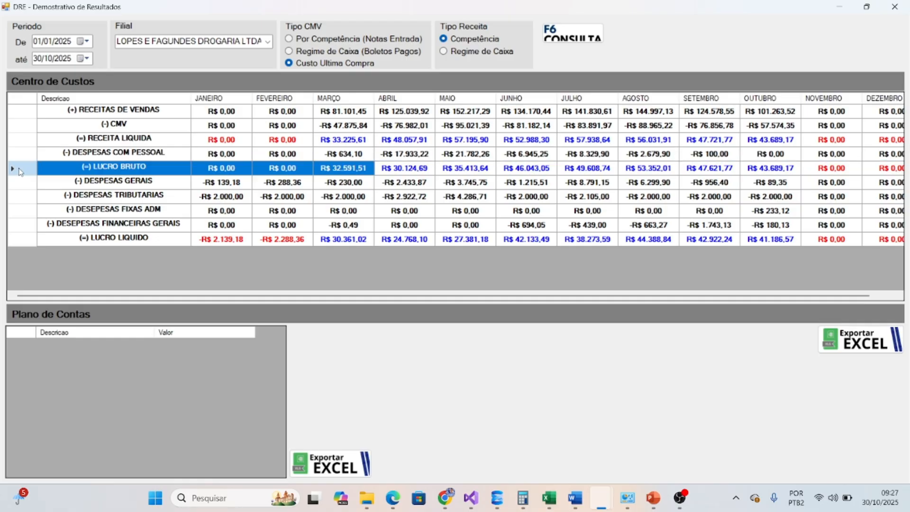
left_click(651, 156)
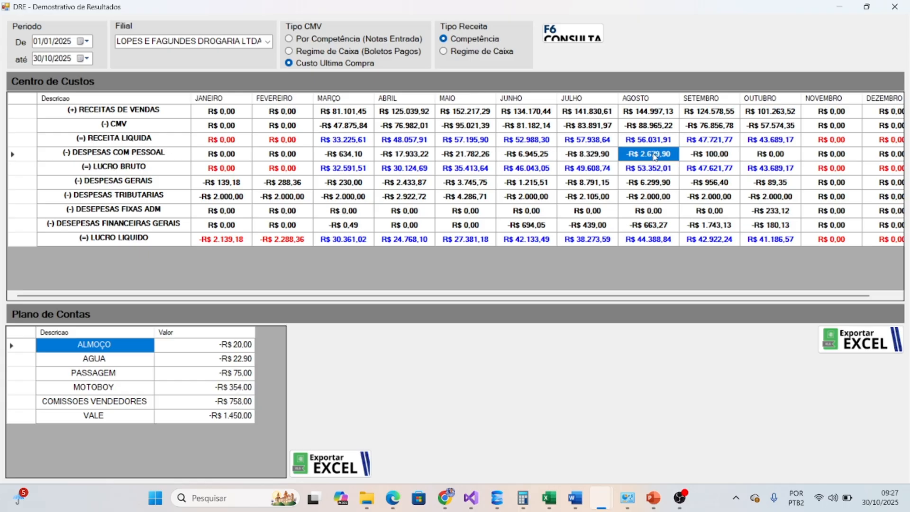
Step: Examine the August account breakdowns of DESPESAS GERAIS, DESPESAS TRIBUTARIAS and DESEPESAS FINANCEIRAS GERAIS between LUCRO BRUTO and LUCRO LIQUIDO
left_click(21, 171)
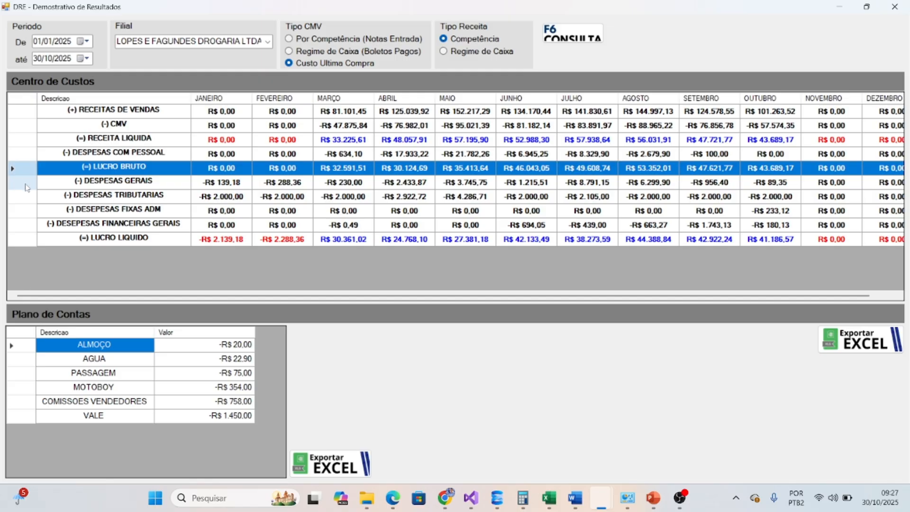
left_click(25, 187)
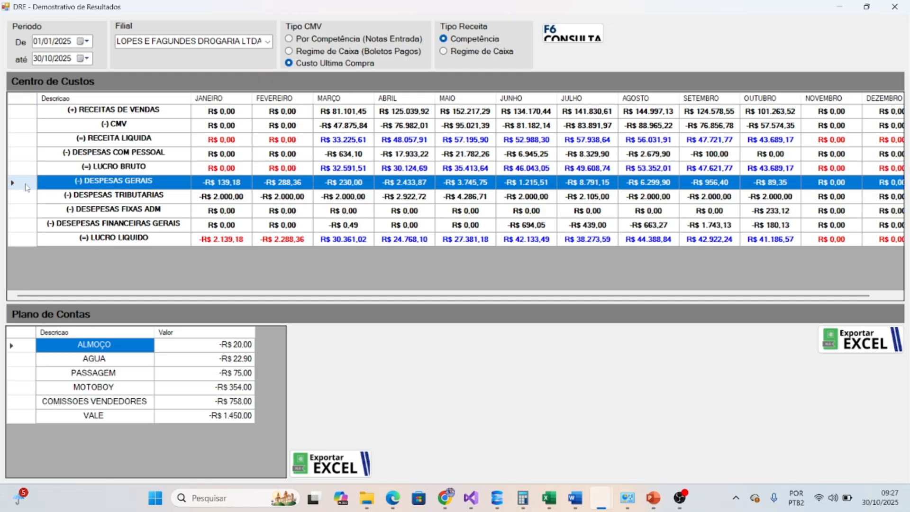
left_click(654, 186)
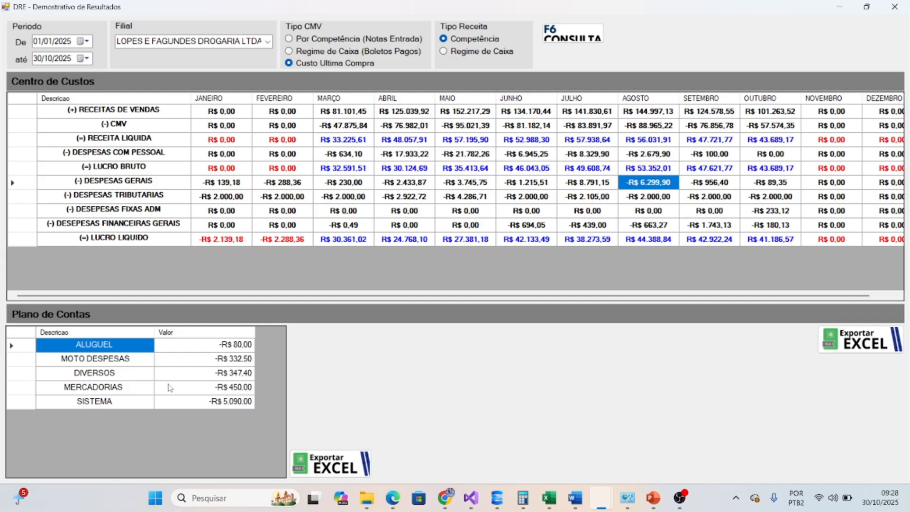
left_click(655, 198)
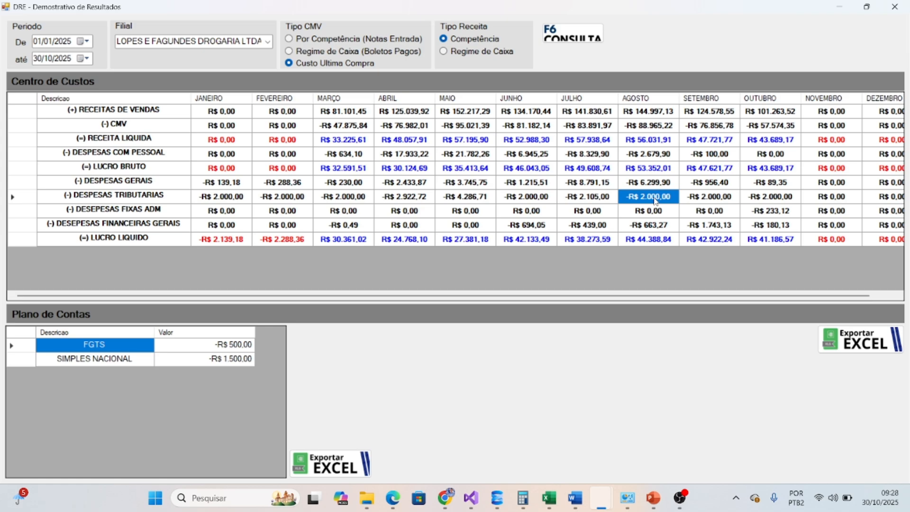
left_click(646, 226)
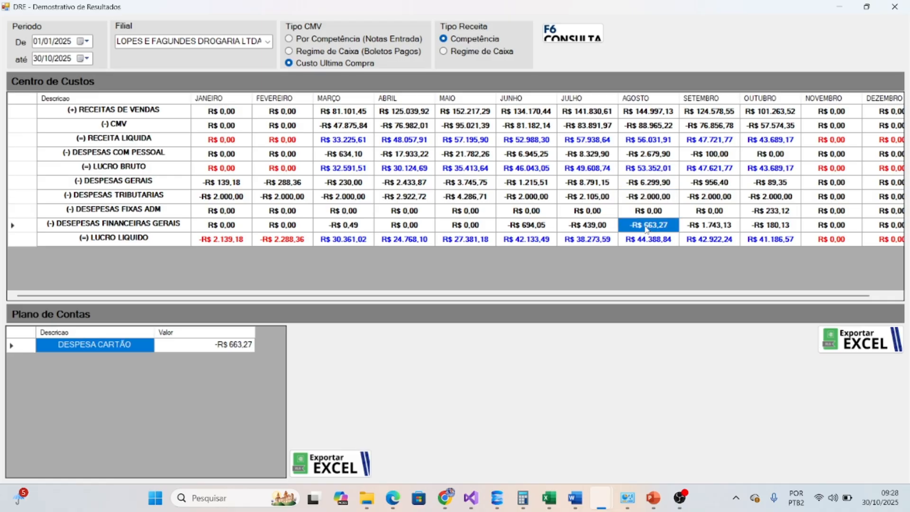
left_click(658, 240)
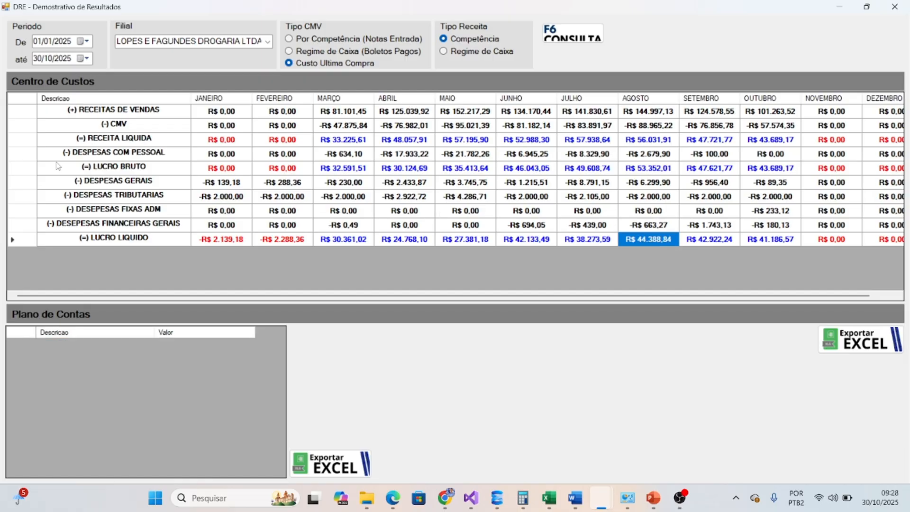
Step: Highlight the DRE rows from DESPESAS COM PESSOAL through DESEPESAS FINANCEIRAS GERAIS, leaving out LUCRO LIQUIDO
left_click(22, 155)
key("shift+Down")
key("shift+Down")
key("shift+Down")
key("shift+Down")
key("shift+Down")
key("shift+Down")
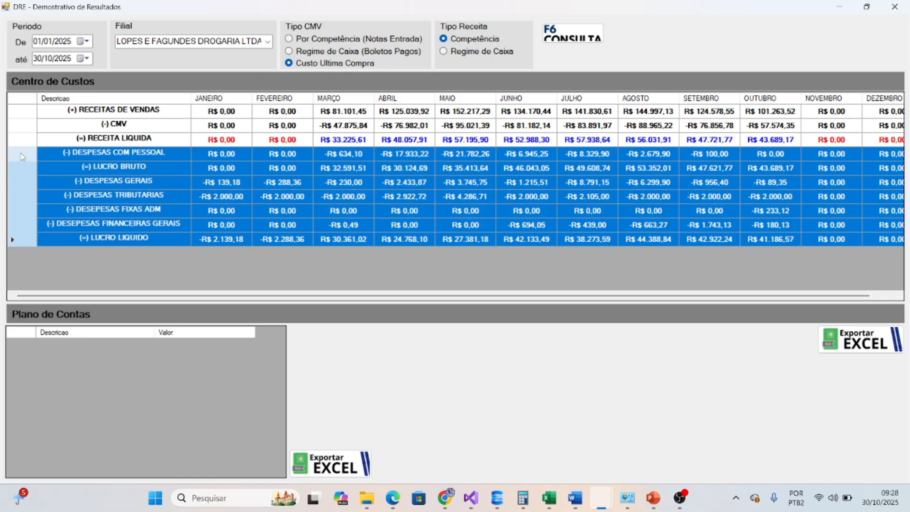
key("shift+Up")
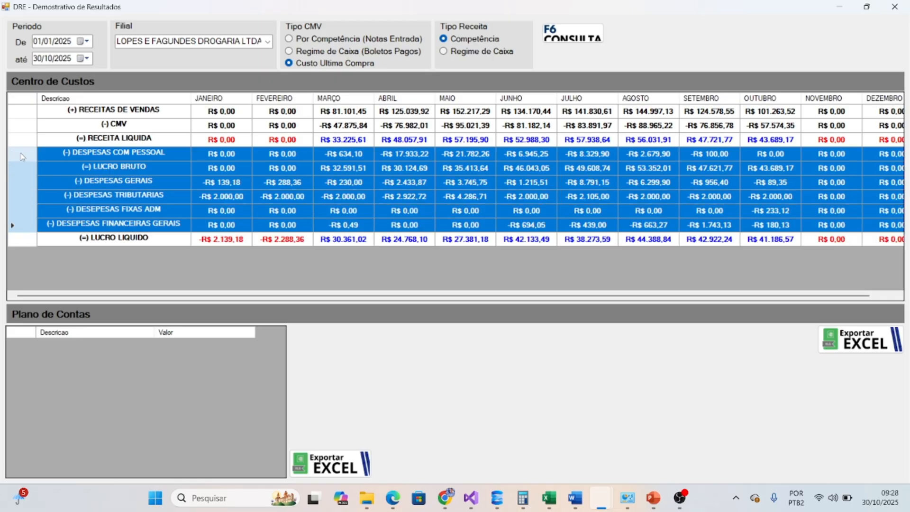